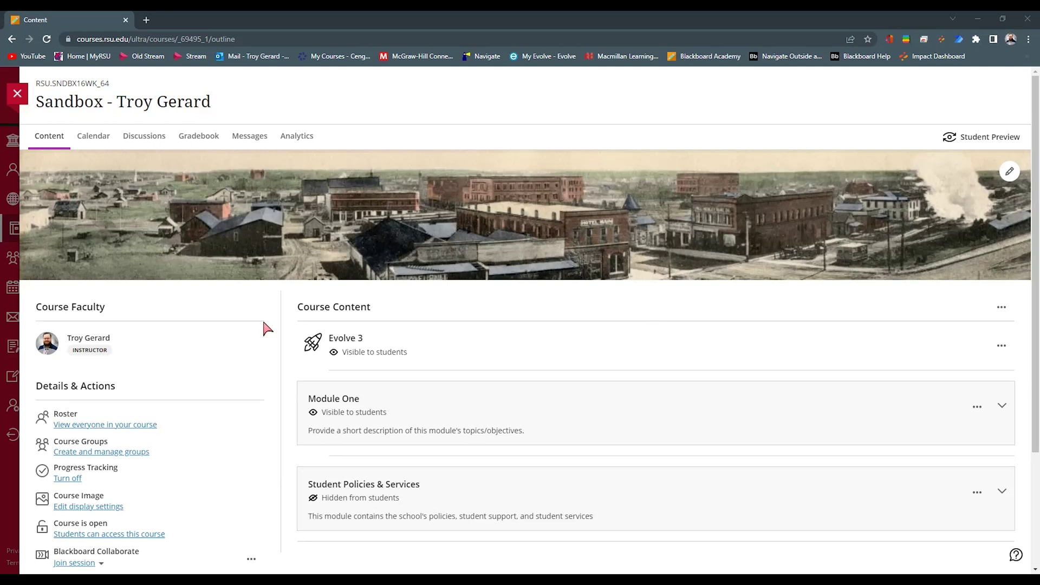
# - Scroll to Roster under Details & Actions and open the full list of course members
pyautogui.scroll(-1, 267, 329)
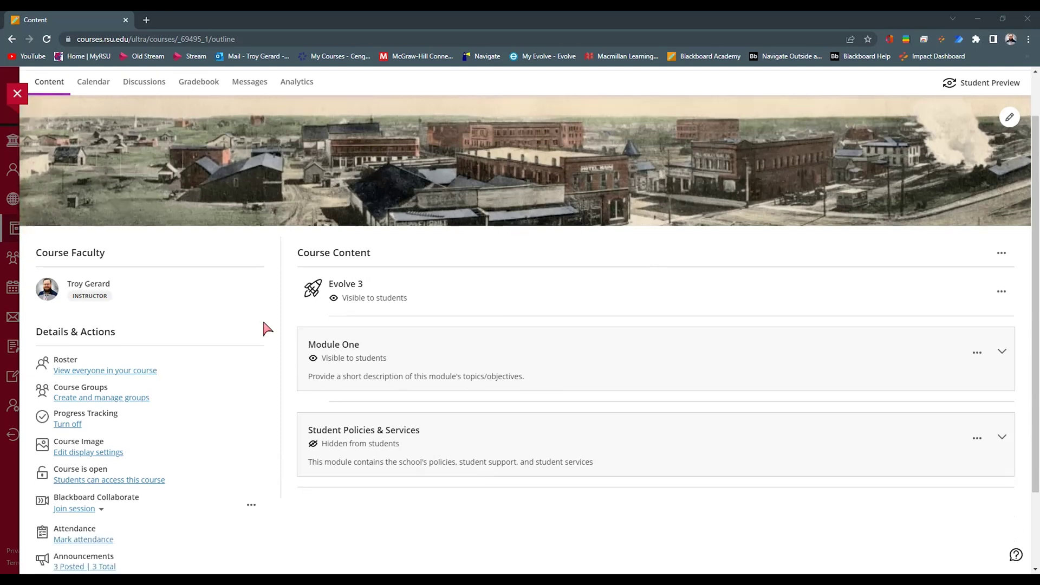
pyautogui.scroll(-2, 264, 314)
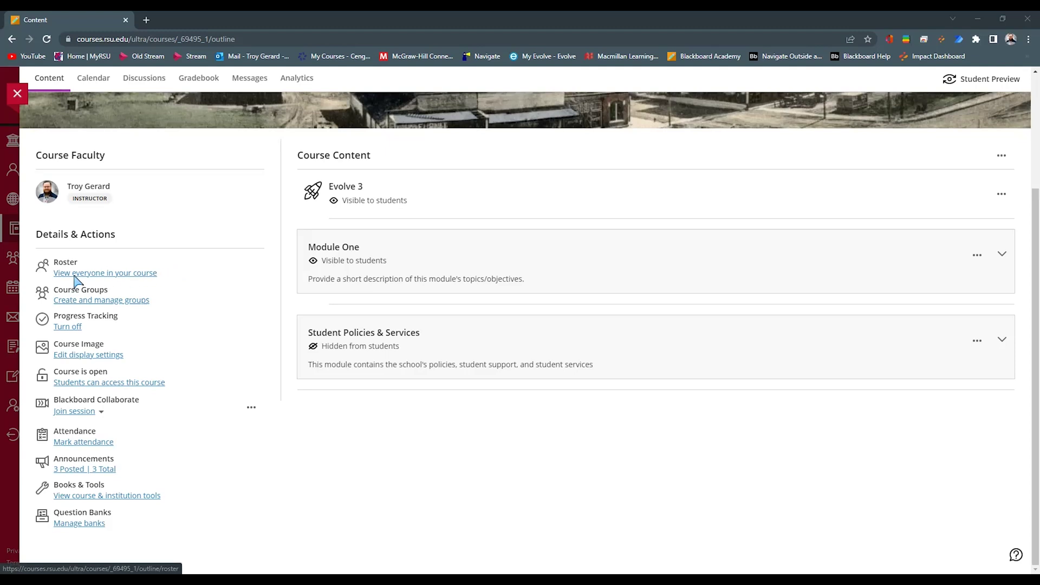
pyautogui.click(146, 273)
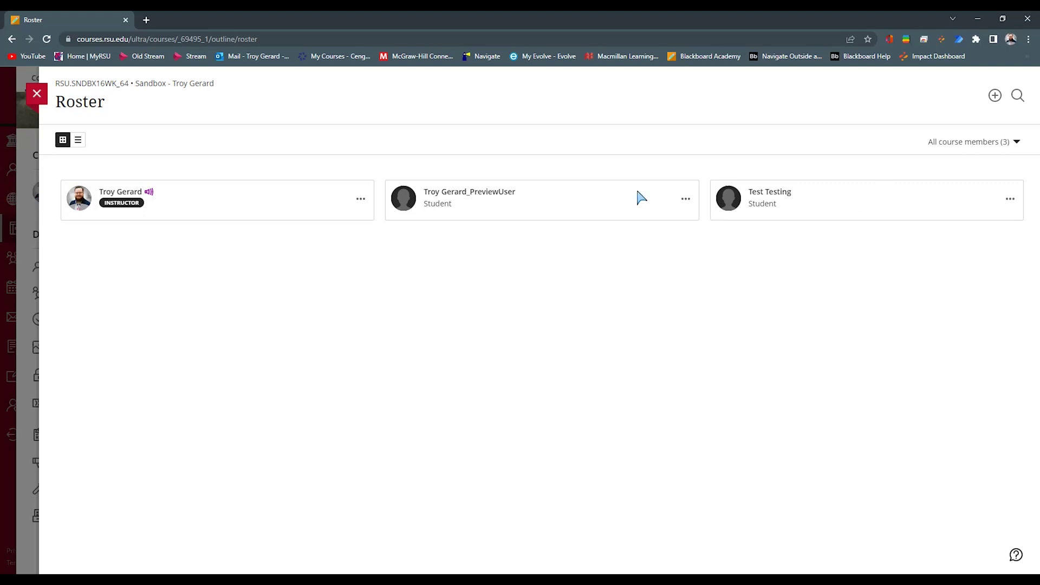
pyautogui.click(686, 200)
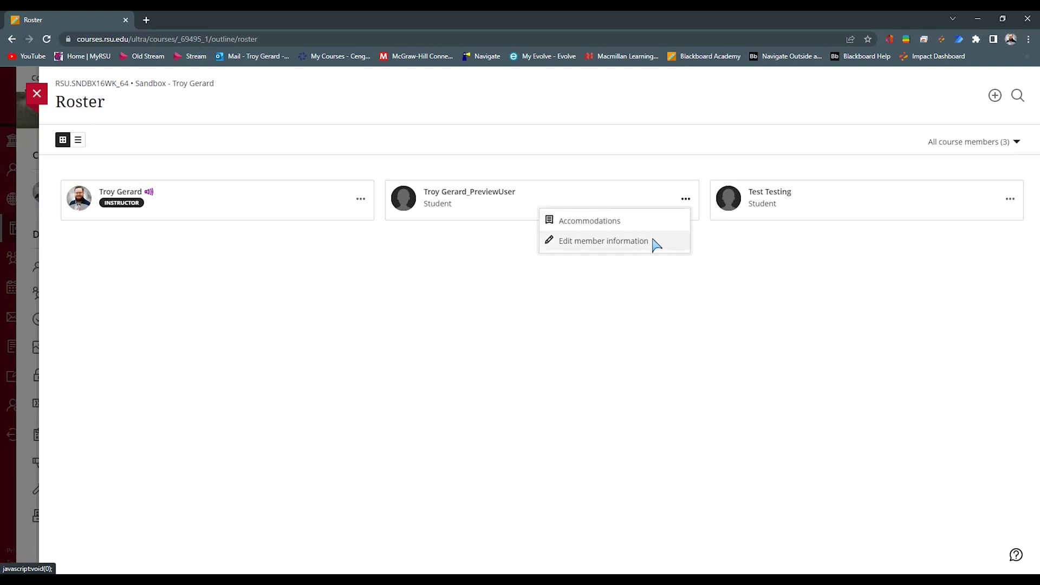
pyautogui.click(653, 241)
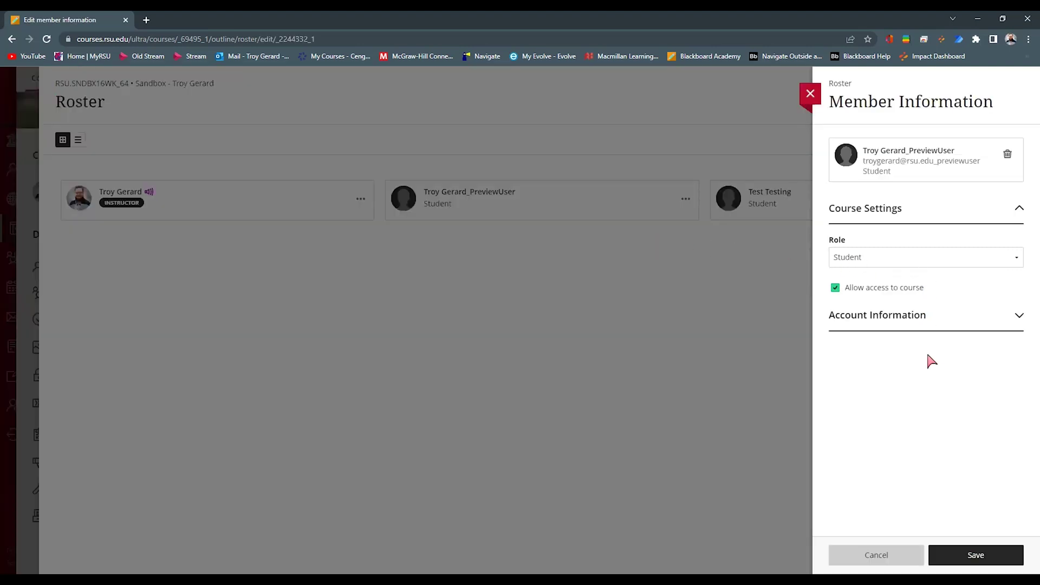
pyautogui.click(1019, 322)
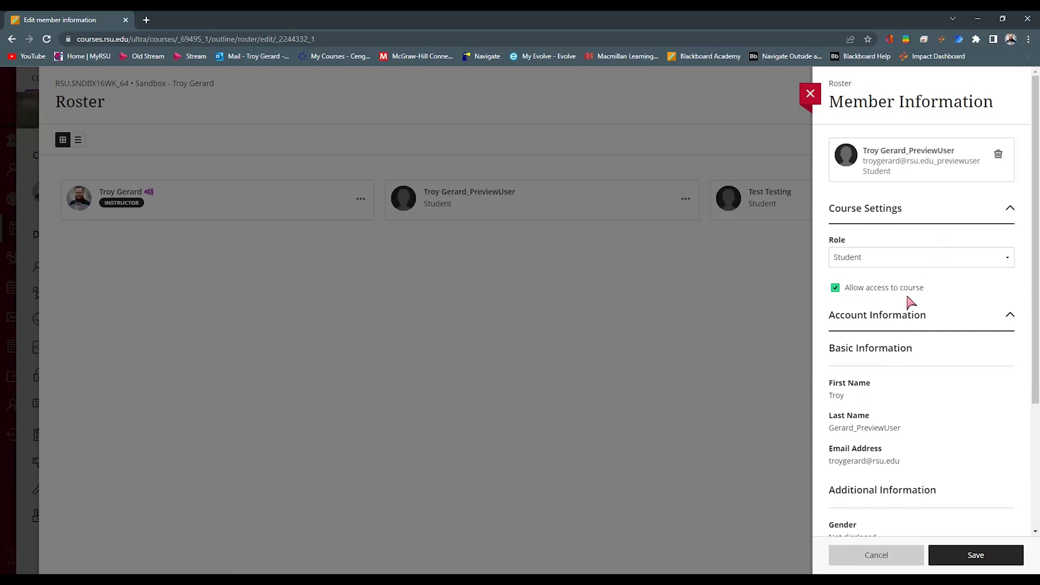
pyautogui.click(809, 94)
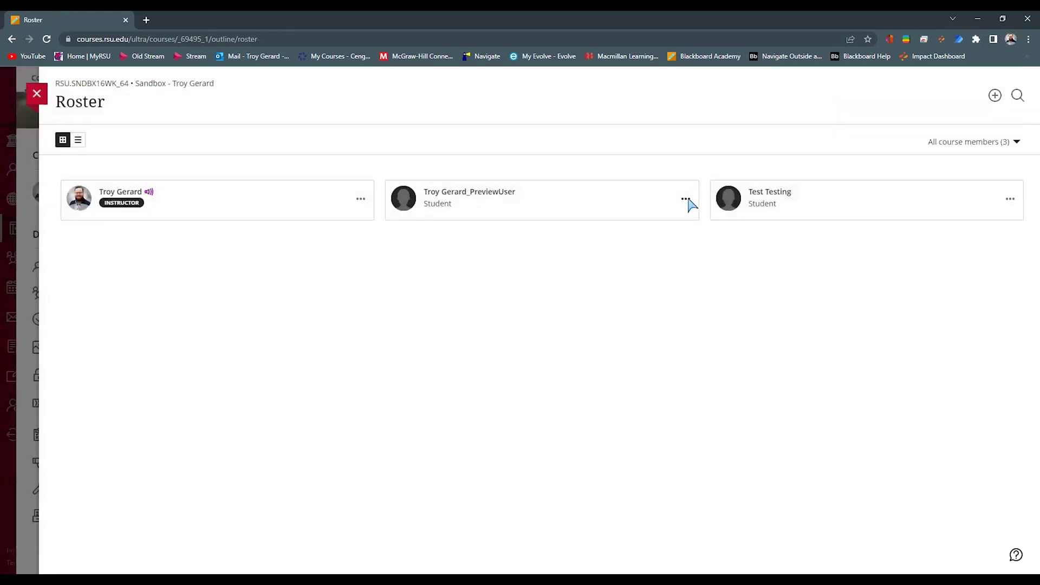
# - View the preview student's Accommodations, then close it and the Roster without saving
pyautogui.click(686, 199)
pyautogui.click(629, 222)
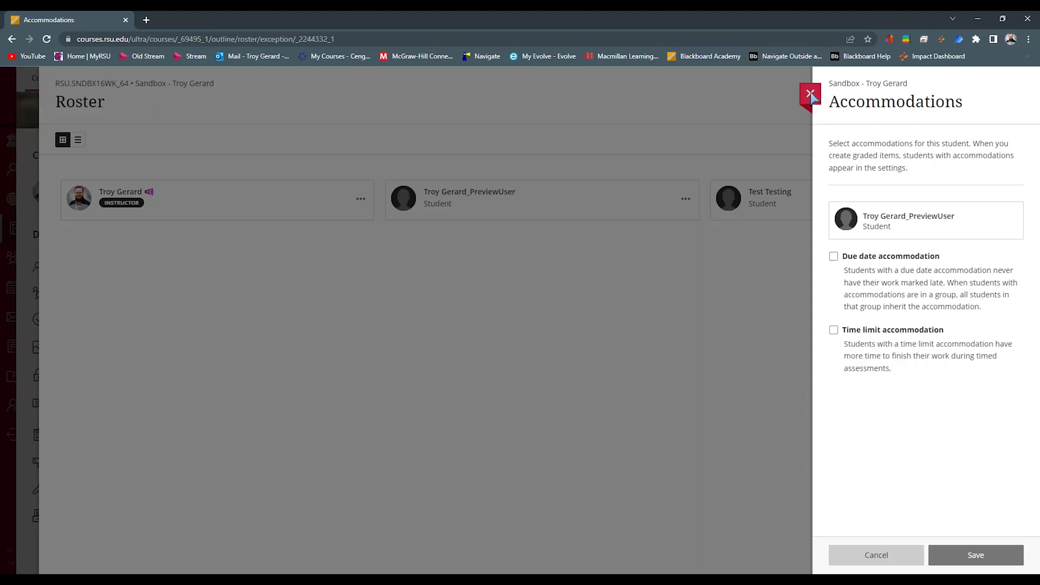
pyautogui.click(810, 94)
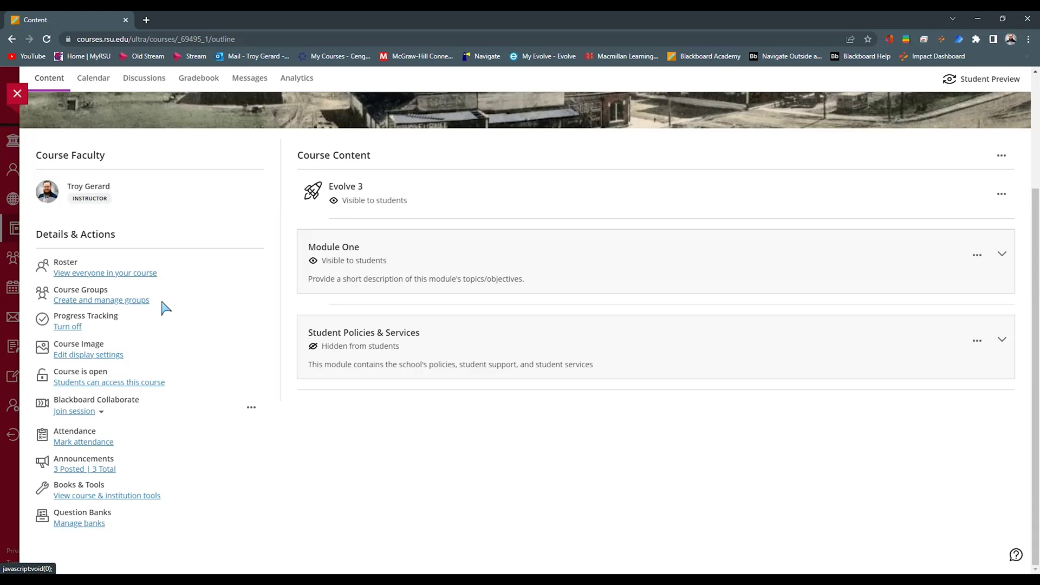
# - Start a new group set, check the grouping options keeping Custom, then close it unsaved
pyautogui.click(88, 301)
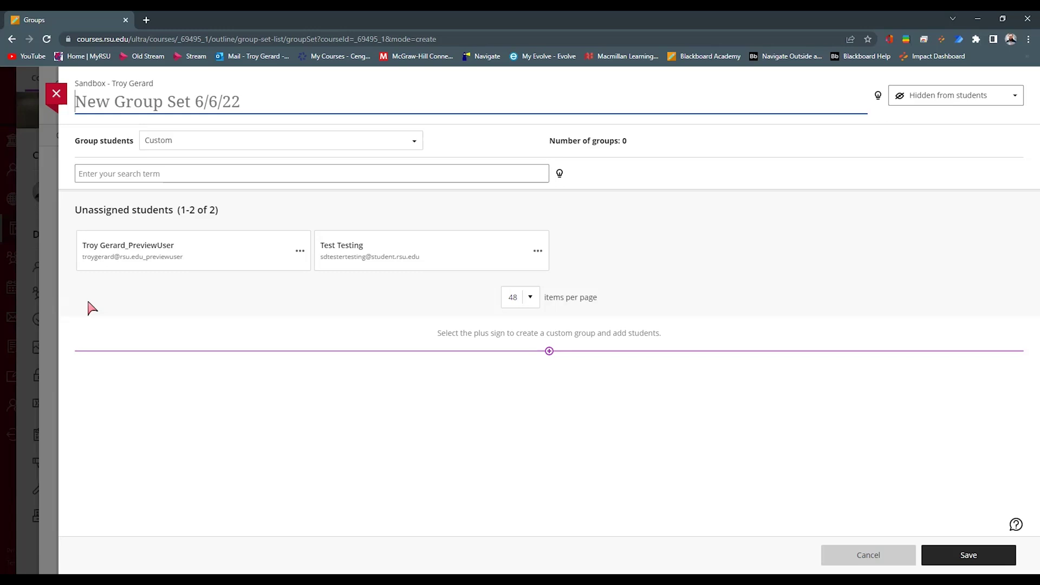
pyautogui.click(228, 148)
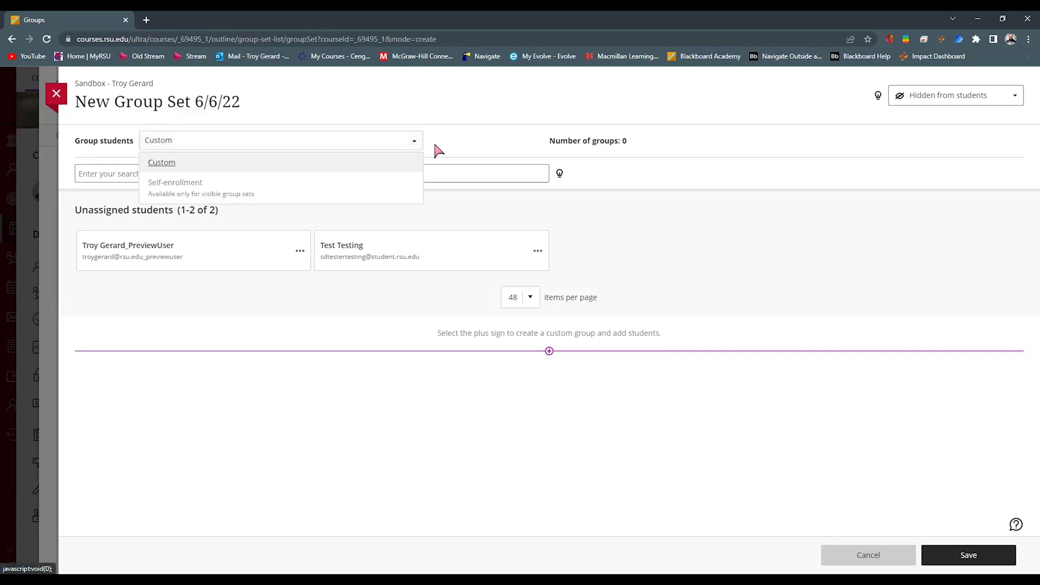
pyautogui.click(485, 150)
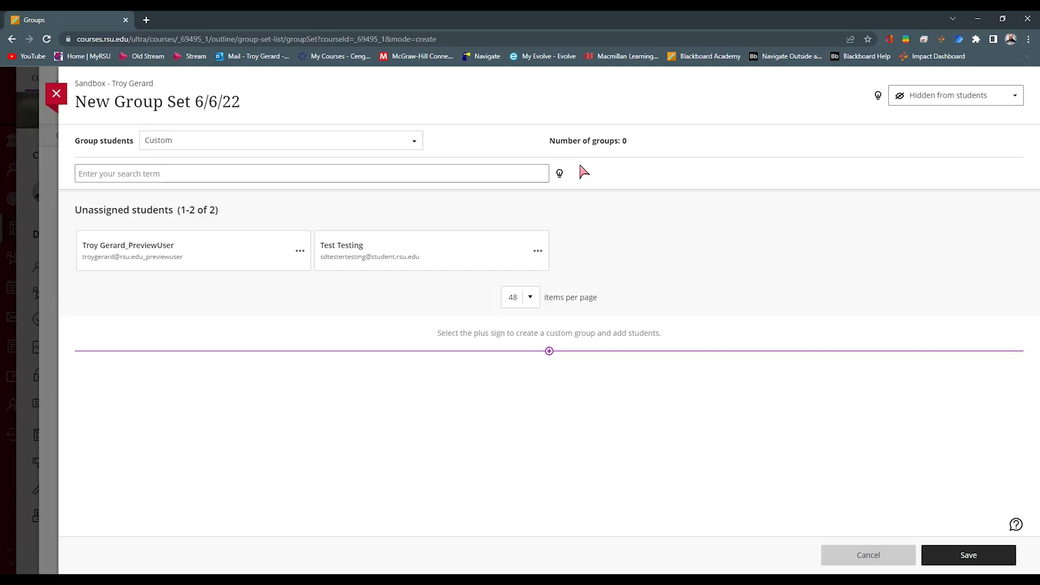
pyautogui.click(56, 93)
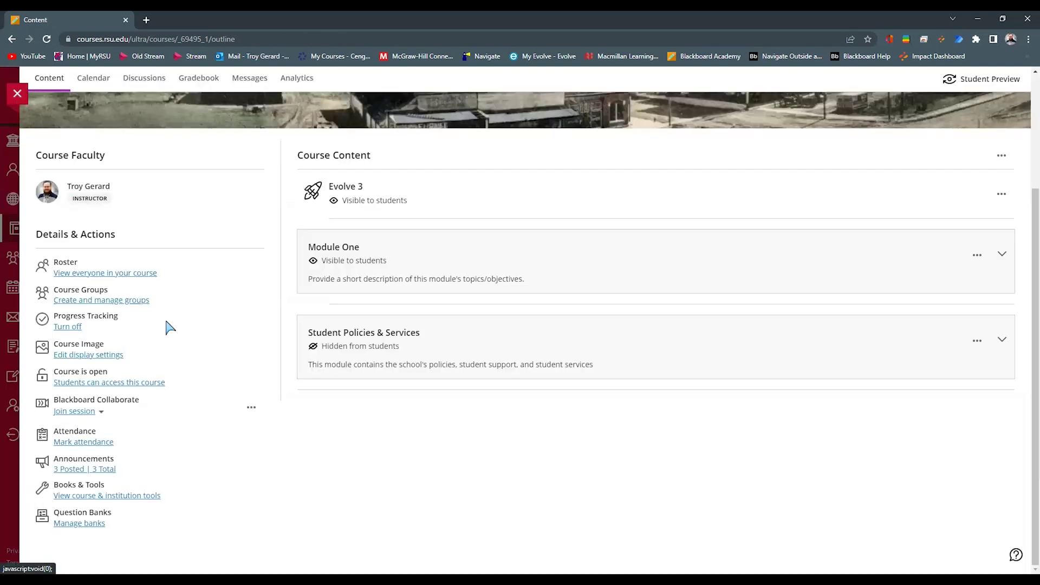
# - Save Progress Tracking turned on, then start Student Preview
pyautogui.click(74, 328)
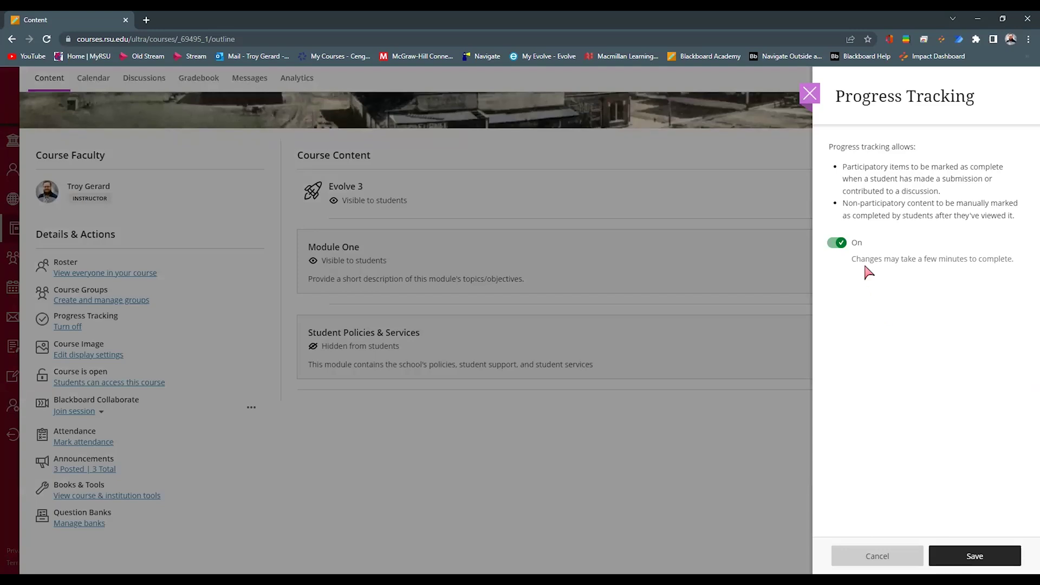
pyautogui.click(957, 554)
pyautogui.scroll(1, 838, 204)
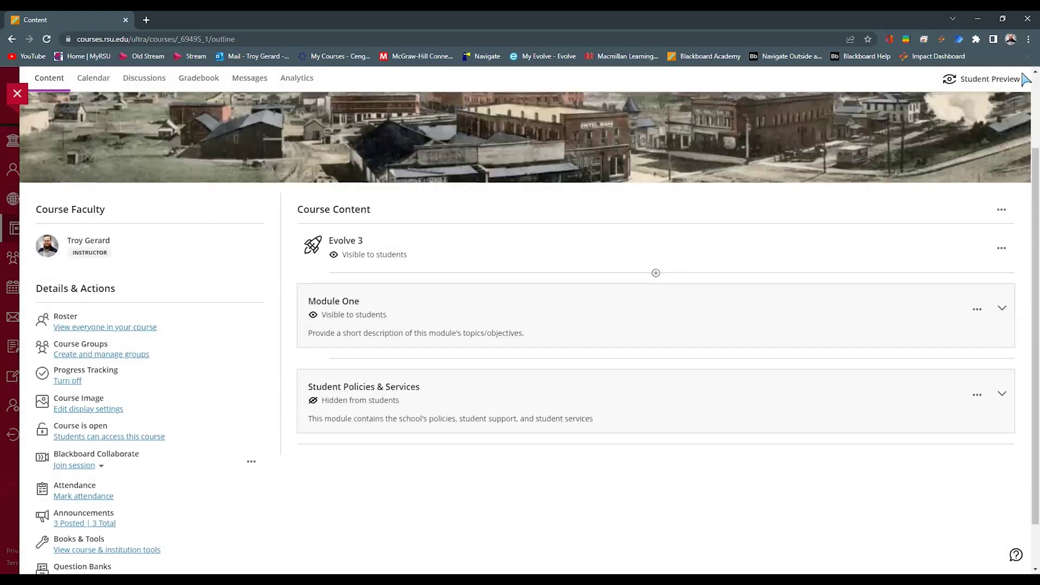
pyautogui.click(990, 79)
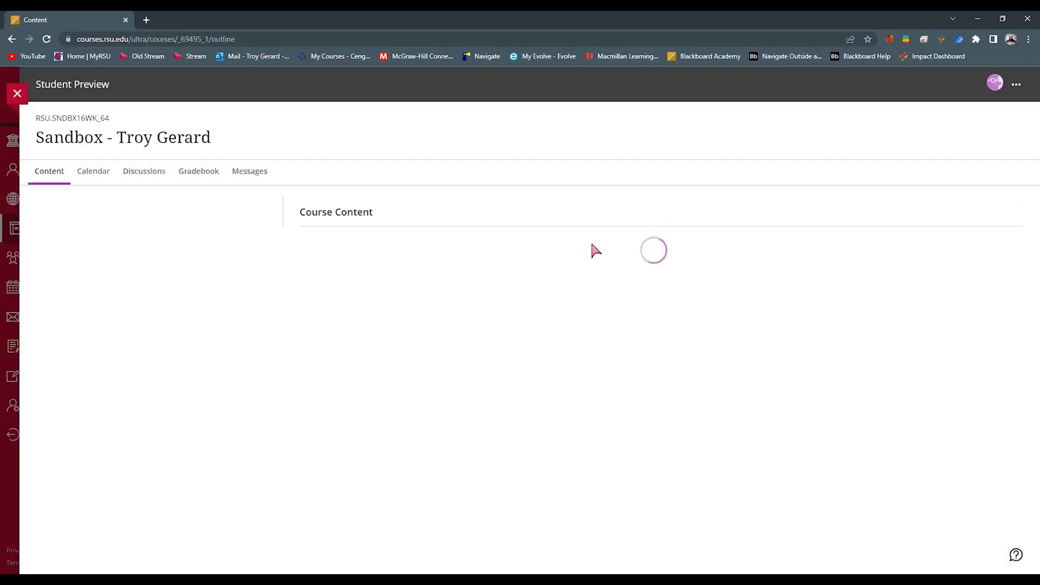
# - Expand Module One in student preview to show its four example items
pyautogui.scroll(-1, 383, 337)
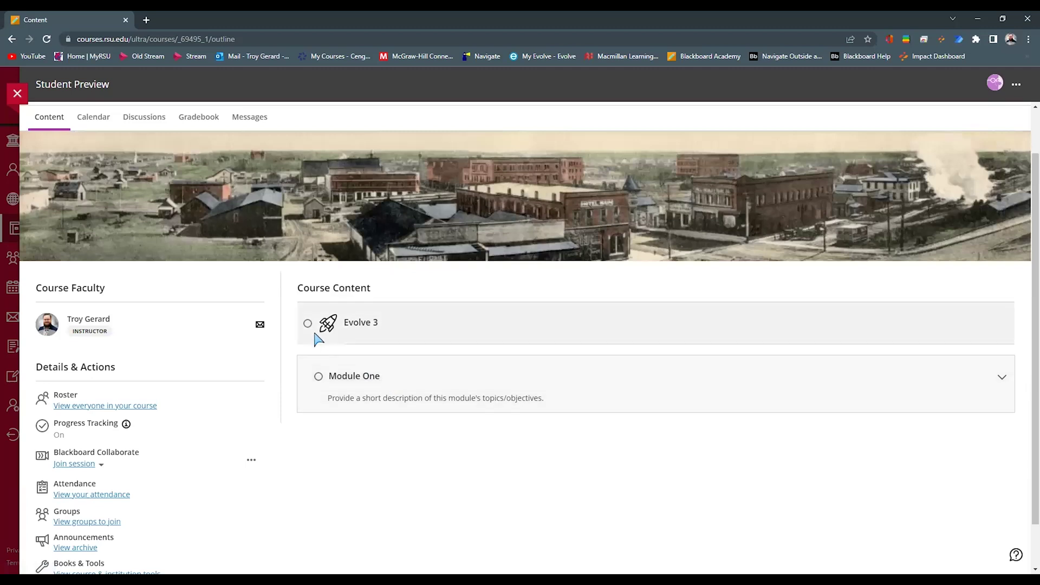
pyautogui.moveTo(311, 328)
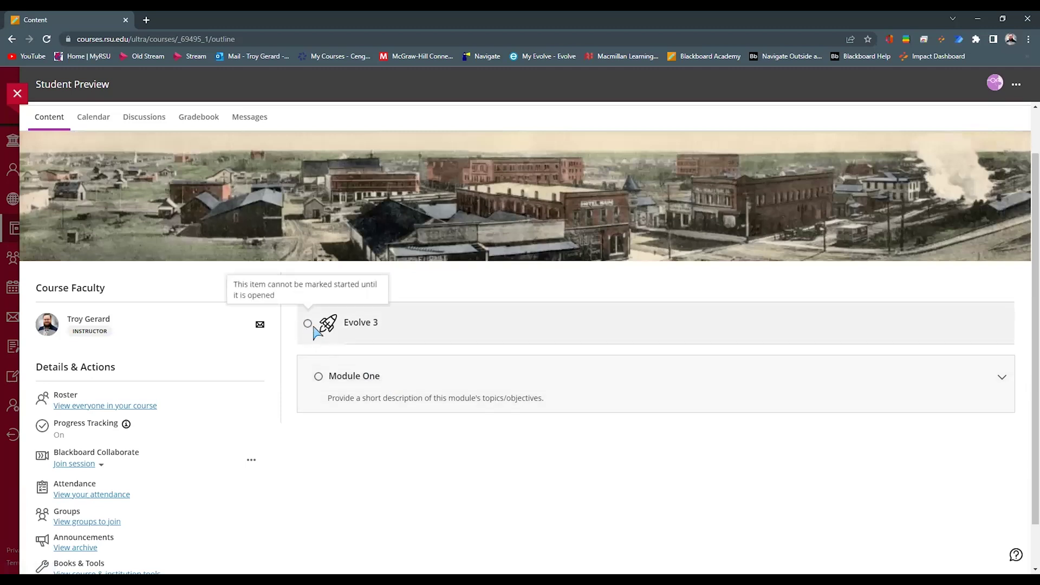
pyautogui.click(381, 379)
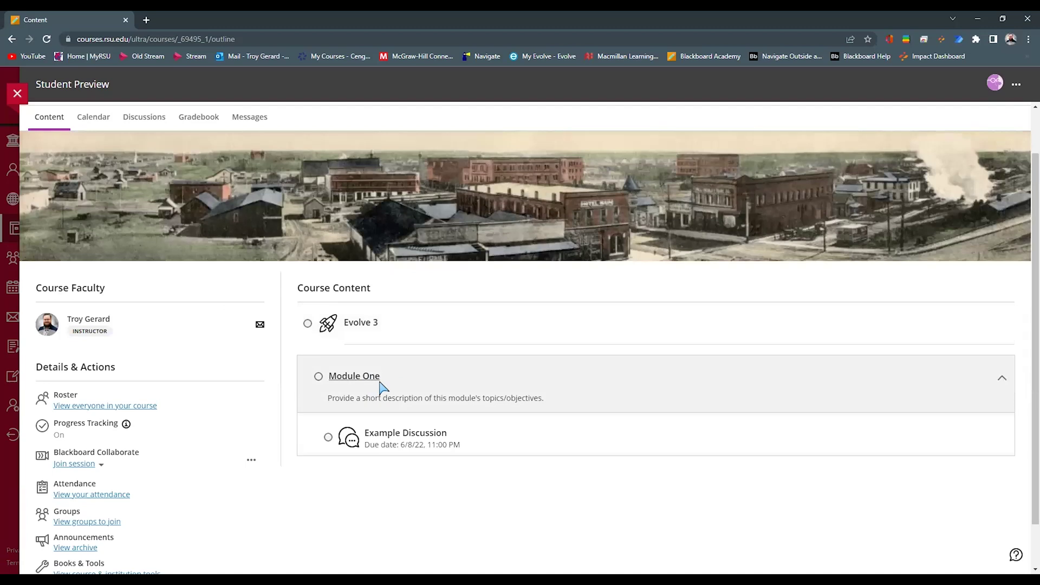
pyautogui.scroll(-2, 418, 379)
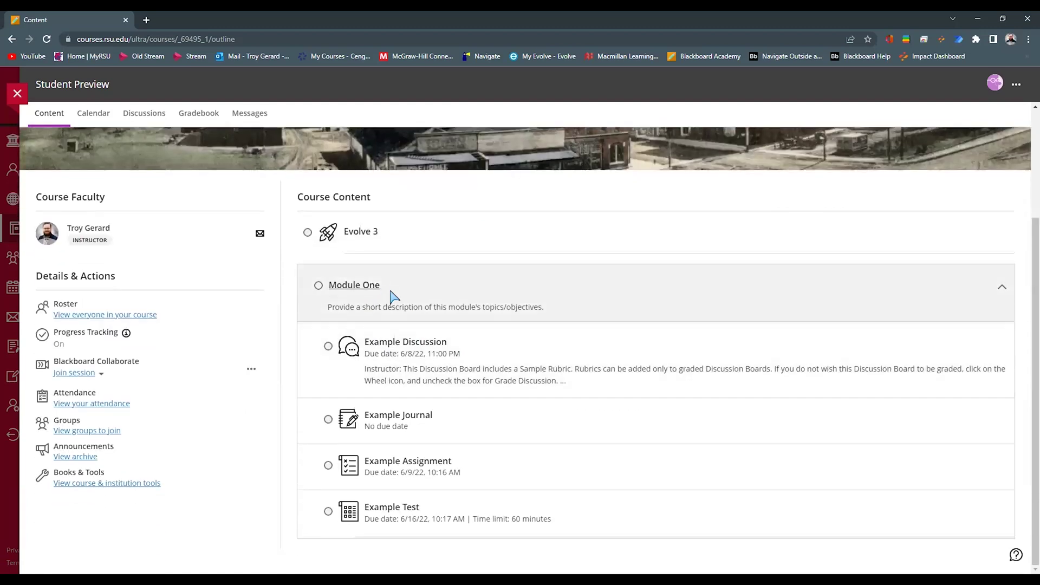
# - Open and close the Example Discussion, then try marking it complete via its progress circle
pyautogui.click(440, 347)
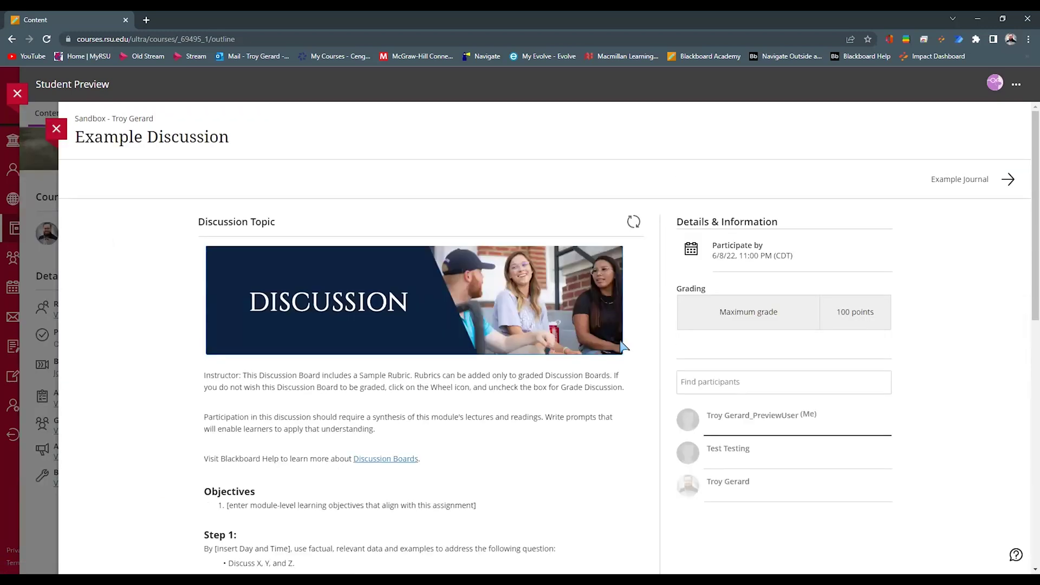
pyautogui.scroll(-5, 425, 408)
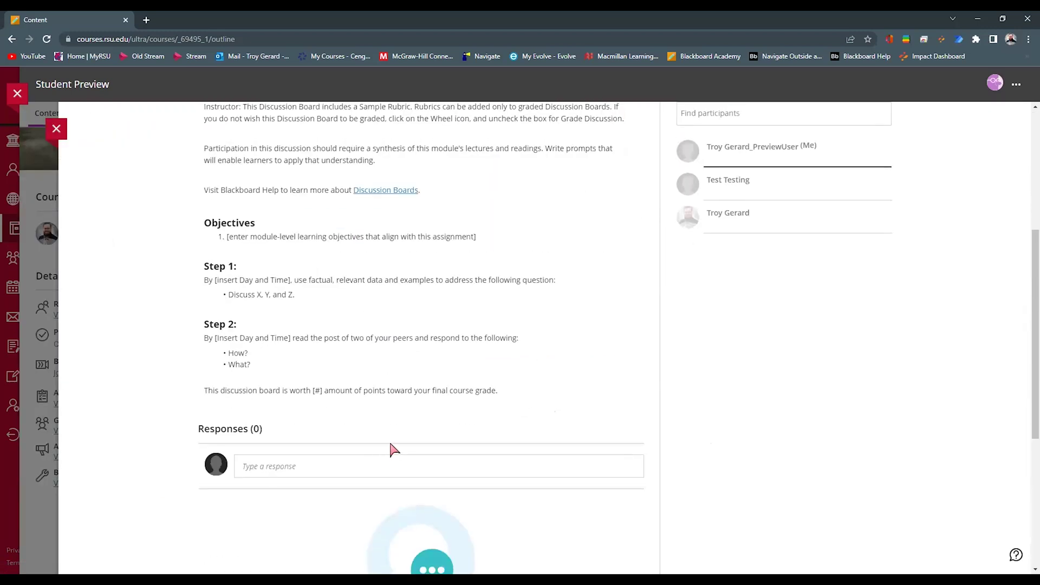
pyautogui.scroll(5, 394, 450)
pyautogui.click(56, 129)
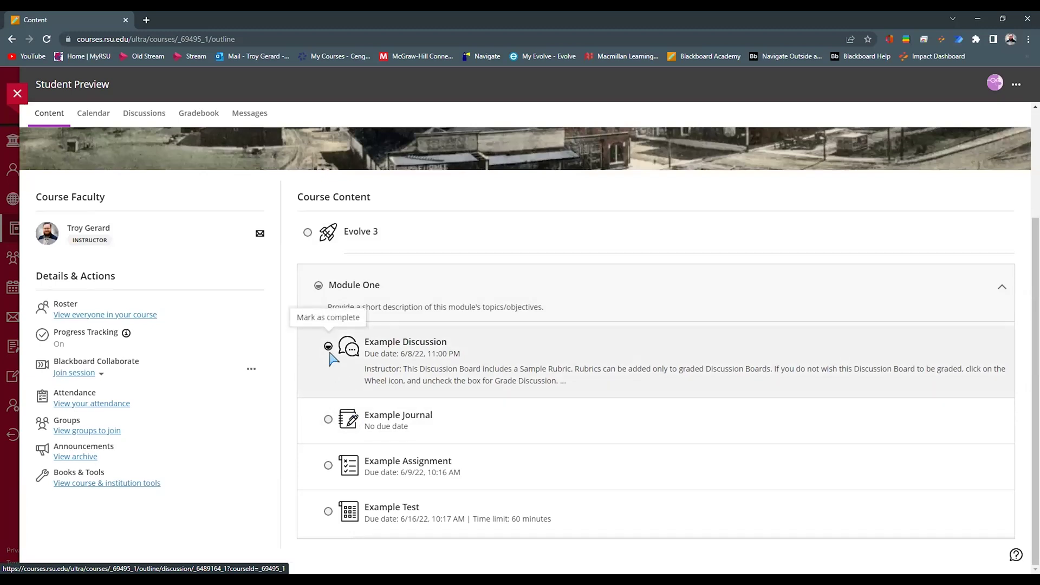
pyautogui.click(328, 348)
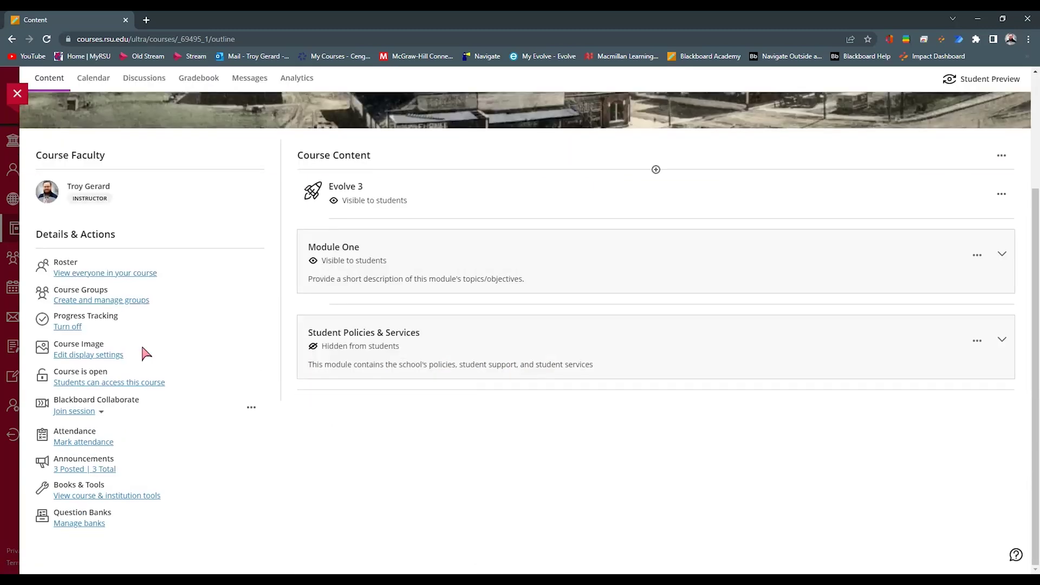
# - Leave the course, switch the Courses page to list then grid view, and open the Sandbox course
pyautogui.scroll(3, 145, 353)
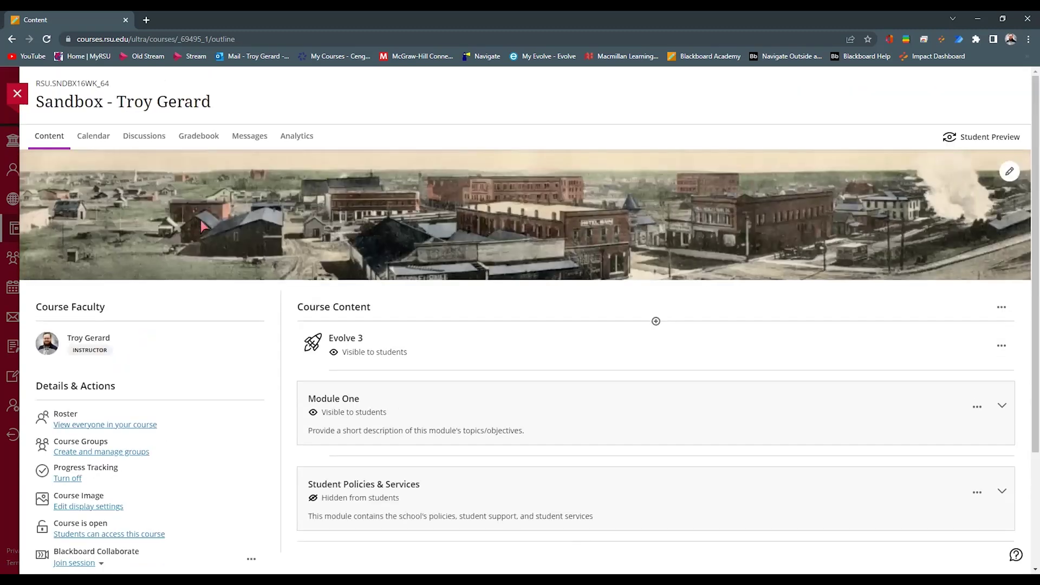
pyautogui.click(17, 95)
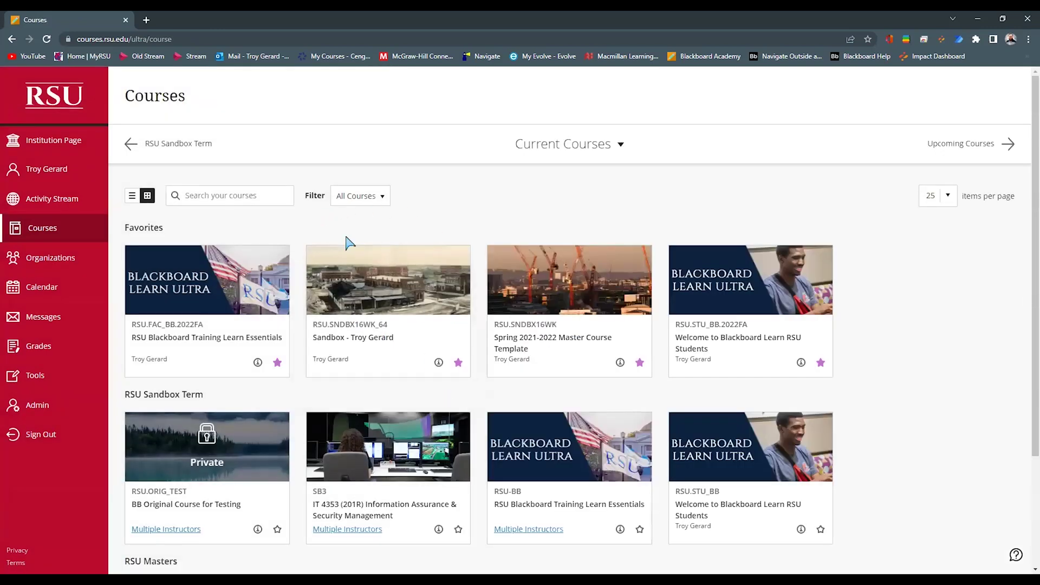
pyautogui.click(132, 196)
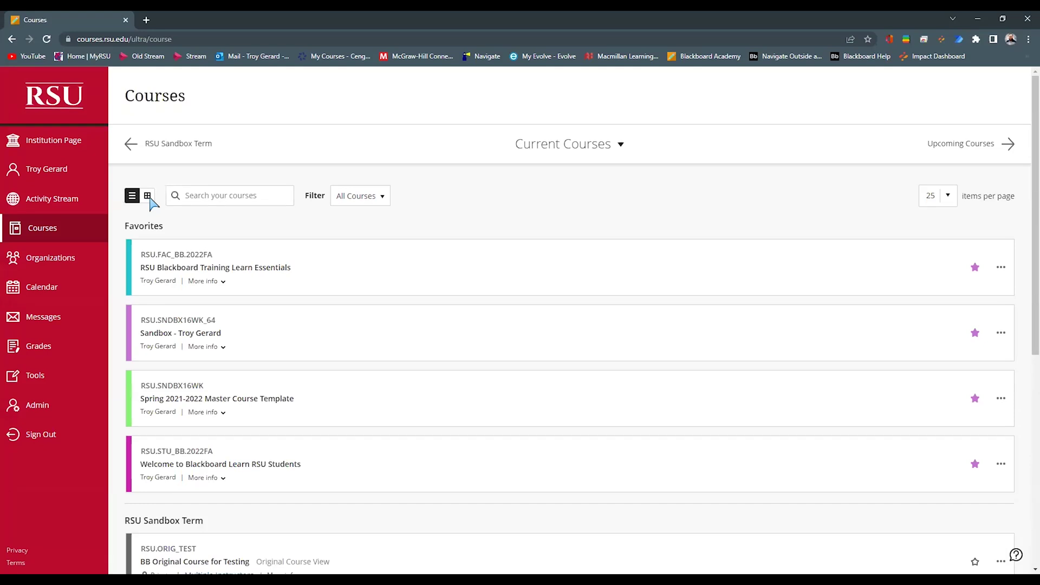
pyautogui.click(148, 196)
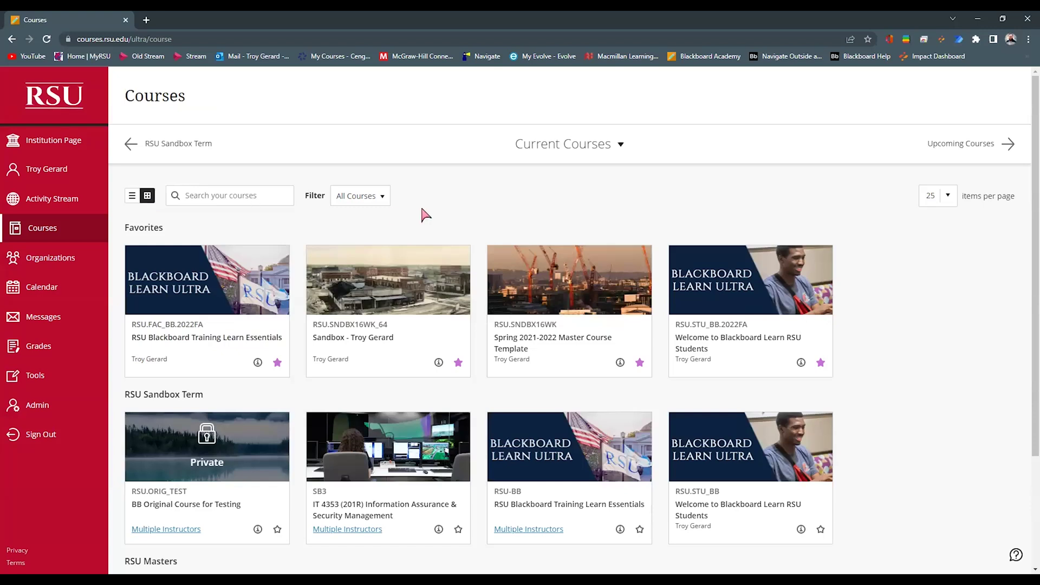
pyautogui.moveTo(426, 292)
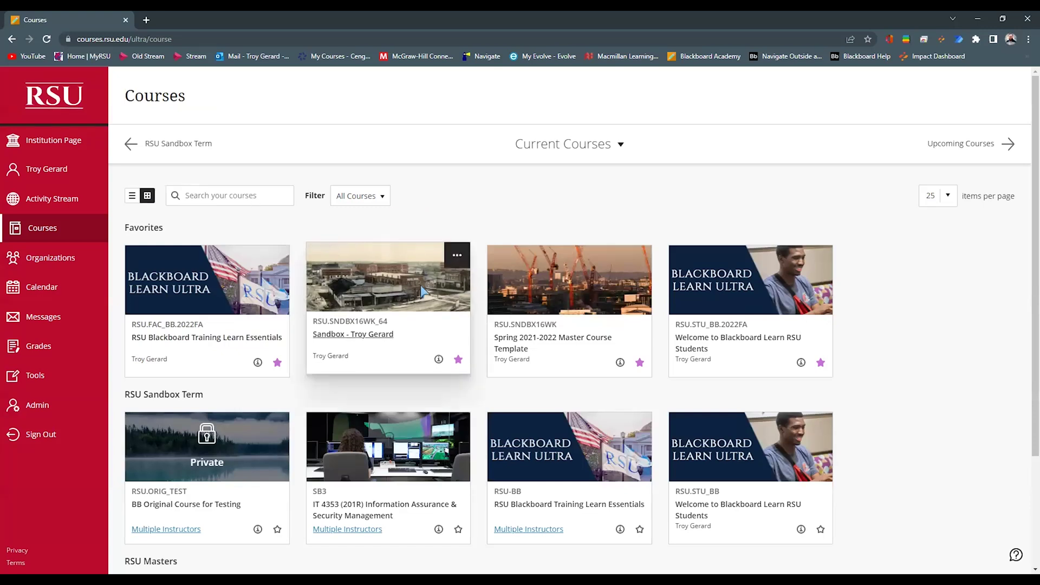
pyautogui.click(358, 337)
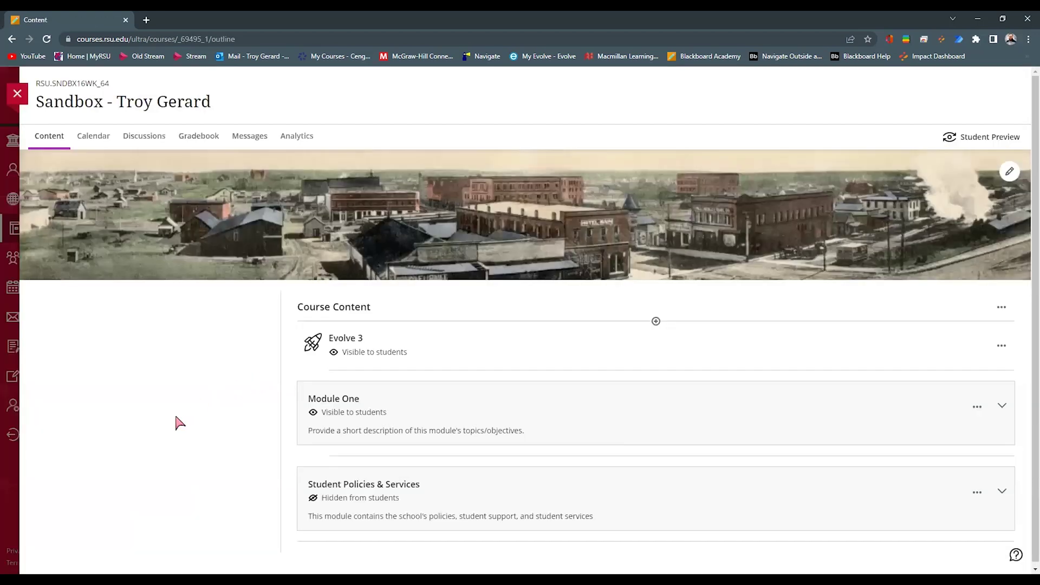
# - Open the course image display settings and switch the Course Image toggle off
pyautogui.scroll(-2, 135, 412)
pyautogui.scroll(-1, 99, 405)
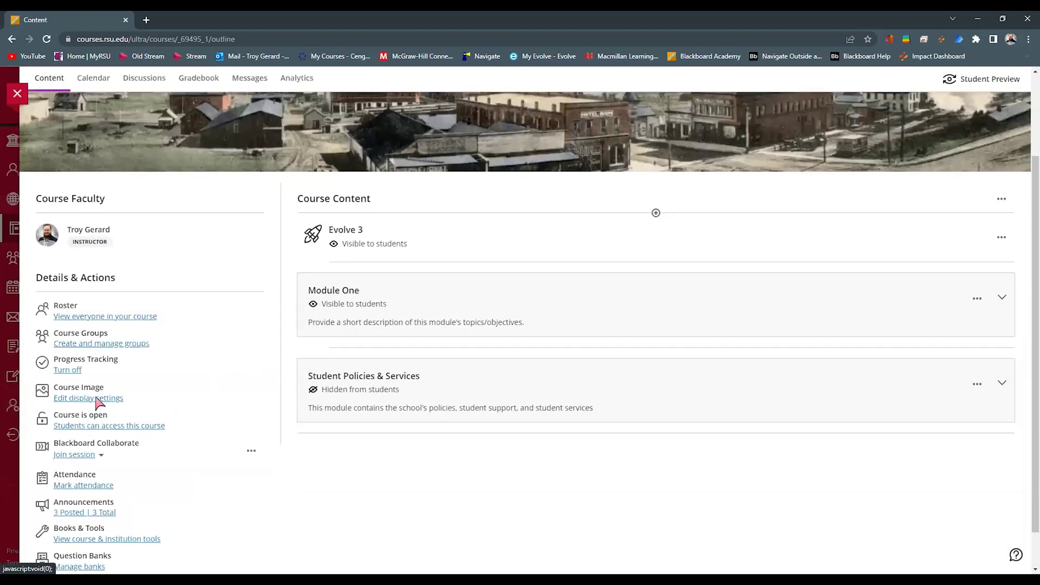
pyautogui.click(100, 399)
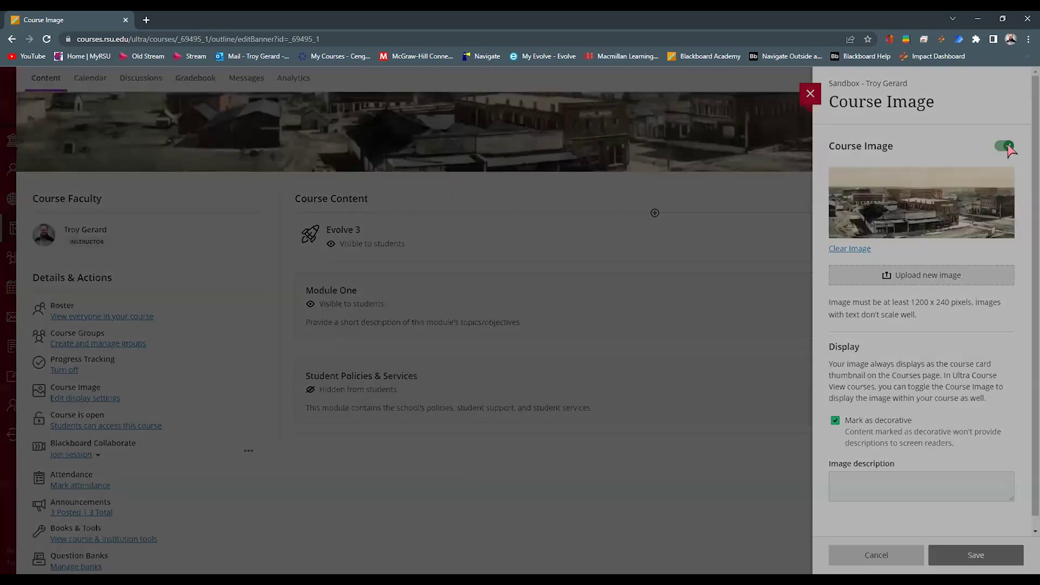
pyautogui.click(1007, 147)
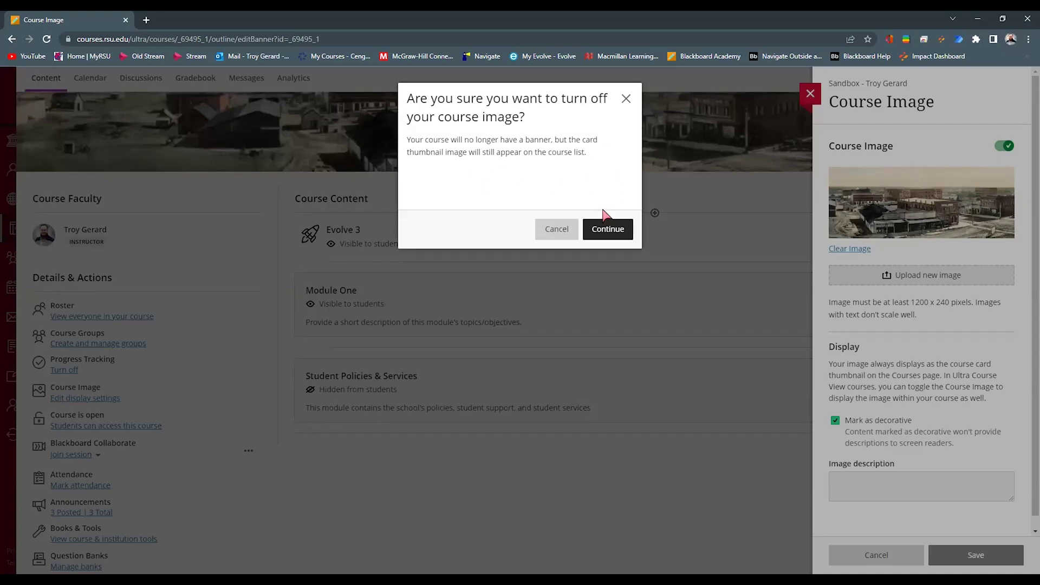
# - Confirm turning off the course image and save the change
pyautogui.click(607, 228)
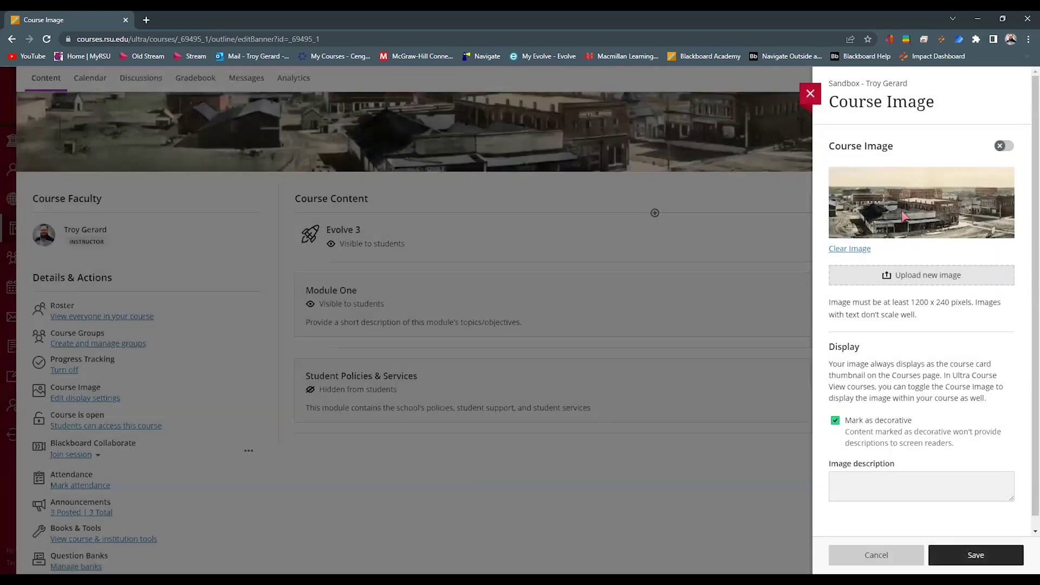
pyautogui.click(975, 557)
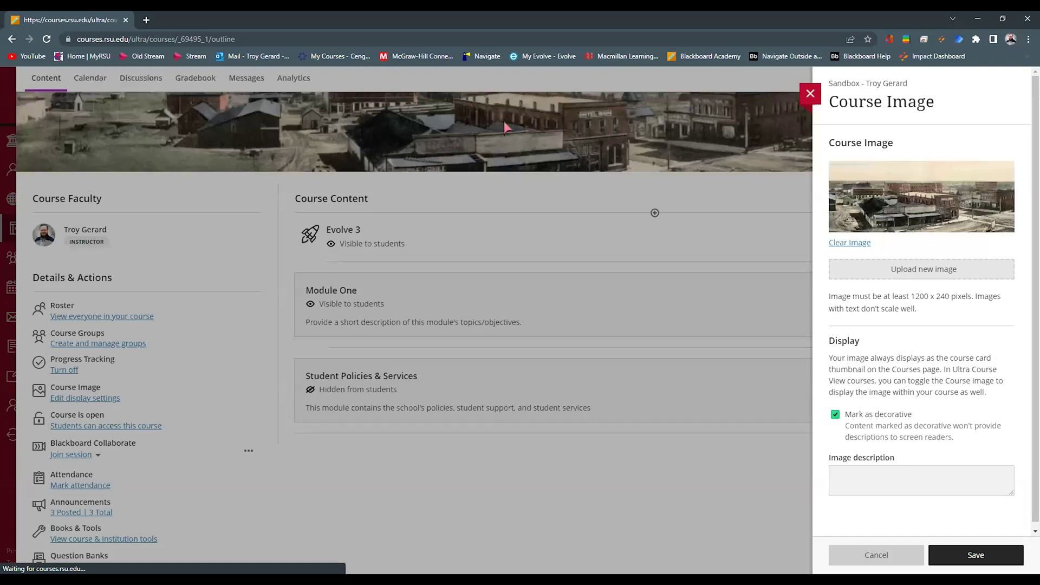
pyautogui.scroll(1, 288, 225)
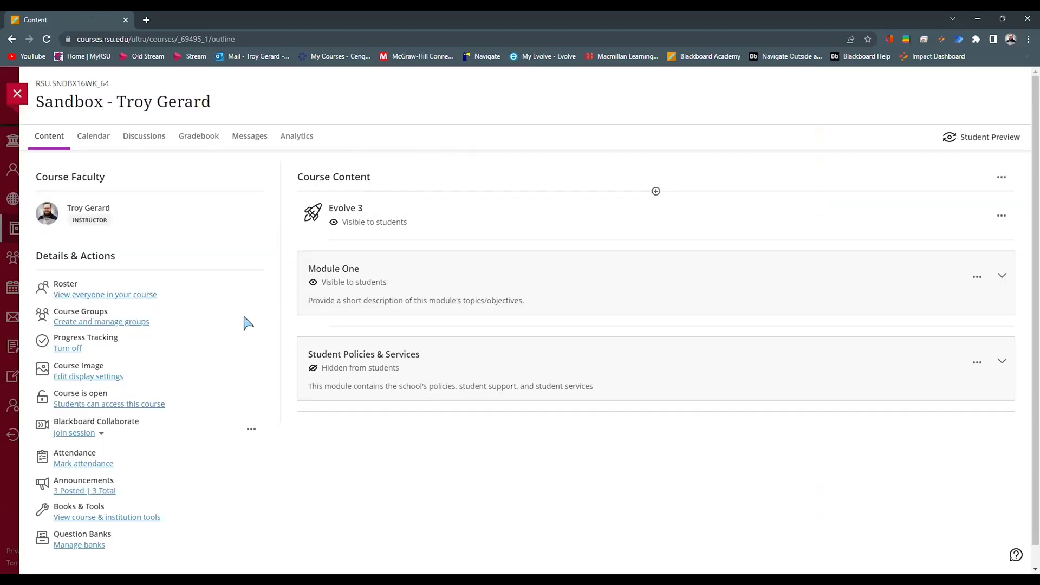
# - Turn the Course Image back on and clear the current image to the default
pyautogui.click(76, 377)
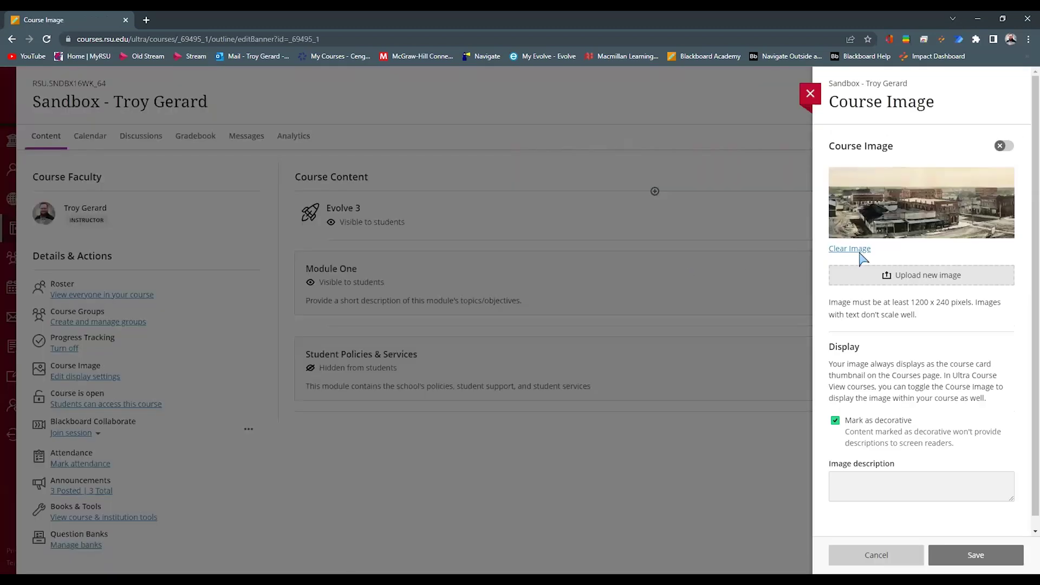
pyautogui.click(1001, 147)
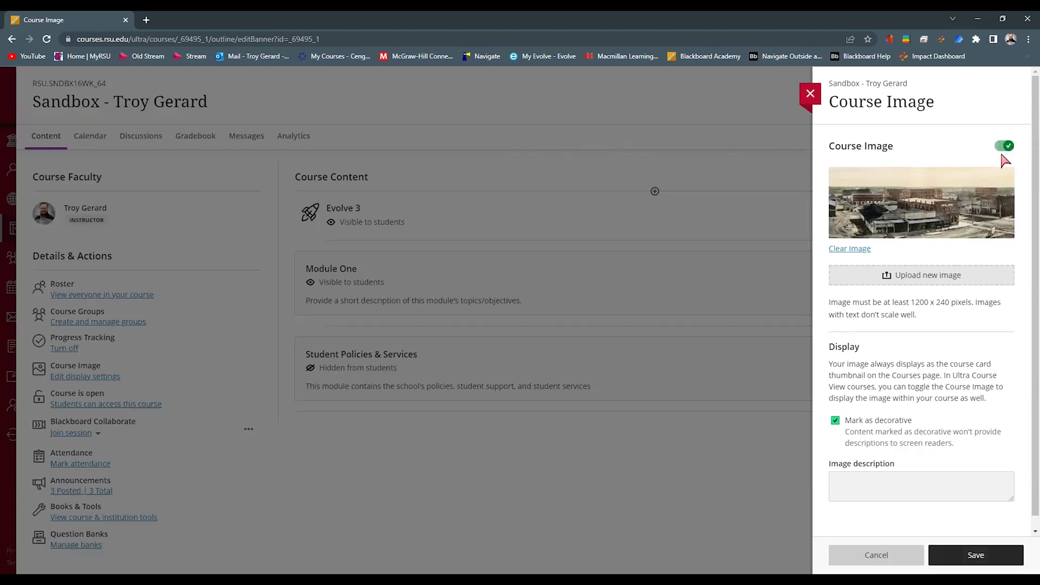
pyautogui.click(860, 248)
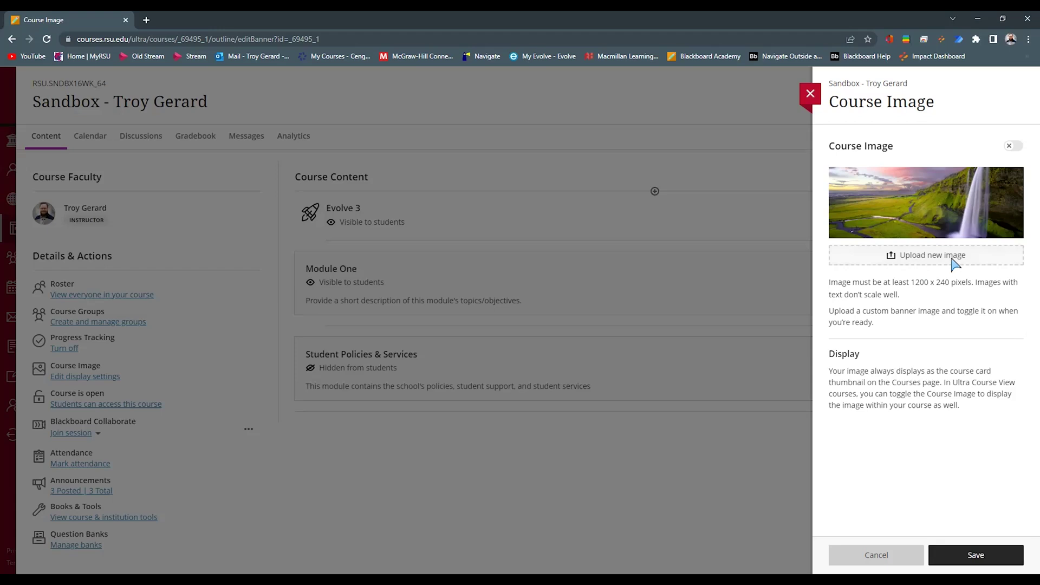
# - Upload Picture1.jpg from Pictures > BB Banner Images as the new course image
pyautogui.click(932, 260)
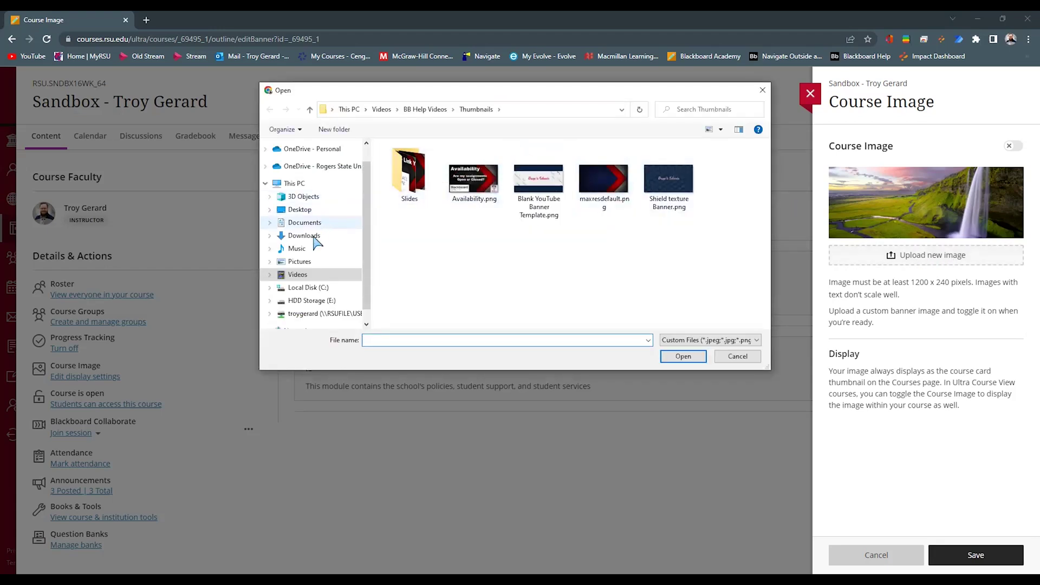
pyautogui.click(300, 262)
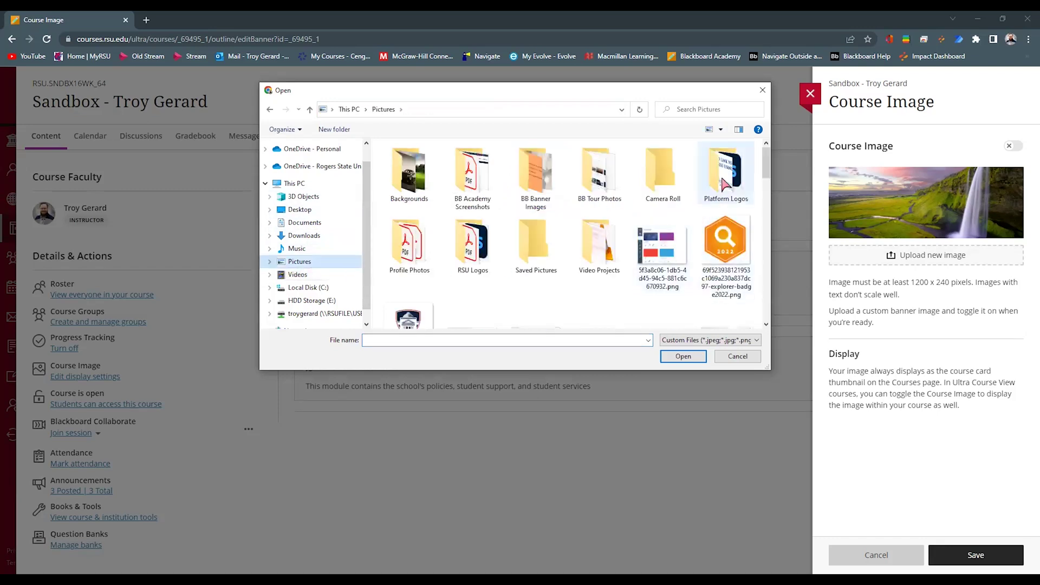
pyautogui.scroll(-2, 542, 217)
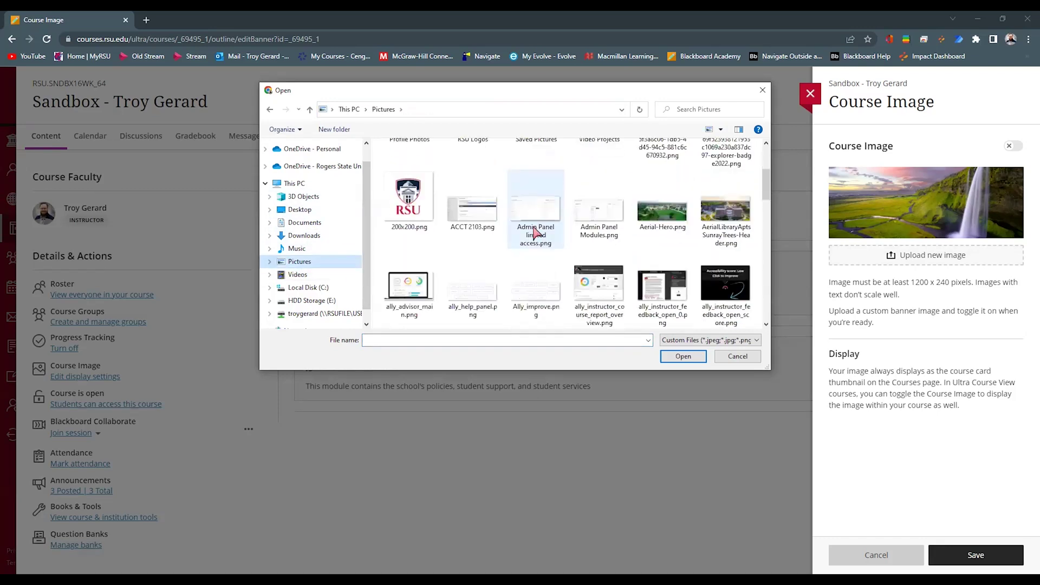
pyautogui.scroll(-1, 535, 232)
pyautogui.scroll(3, 534, 217)
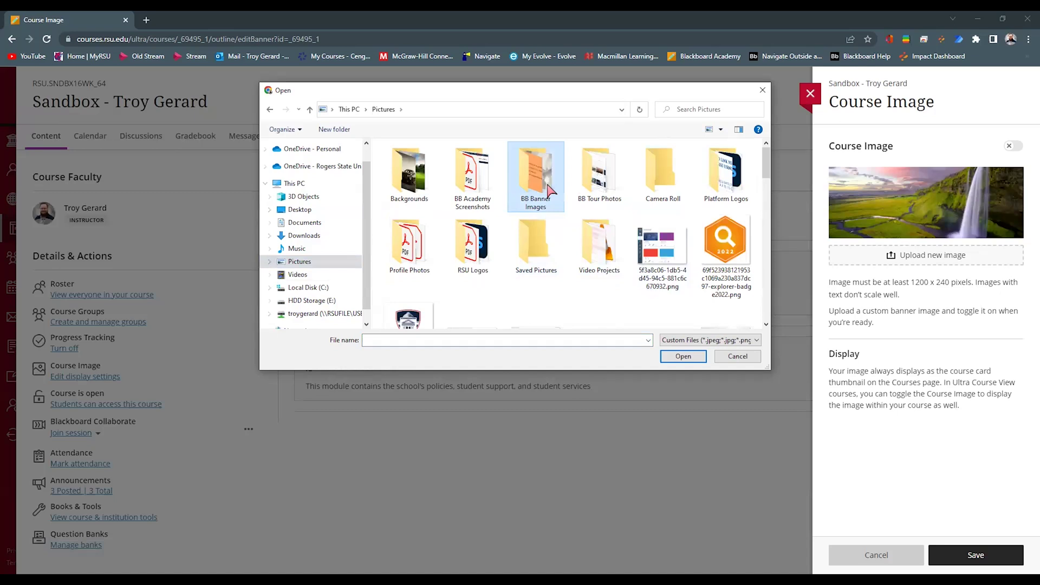
pyautogui.doubleClick(550, 190)
pyautogui.scroll(-6, 637, 279)
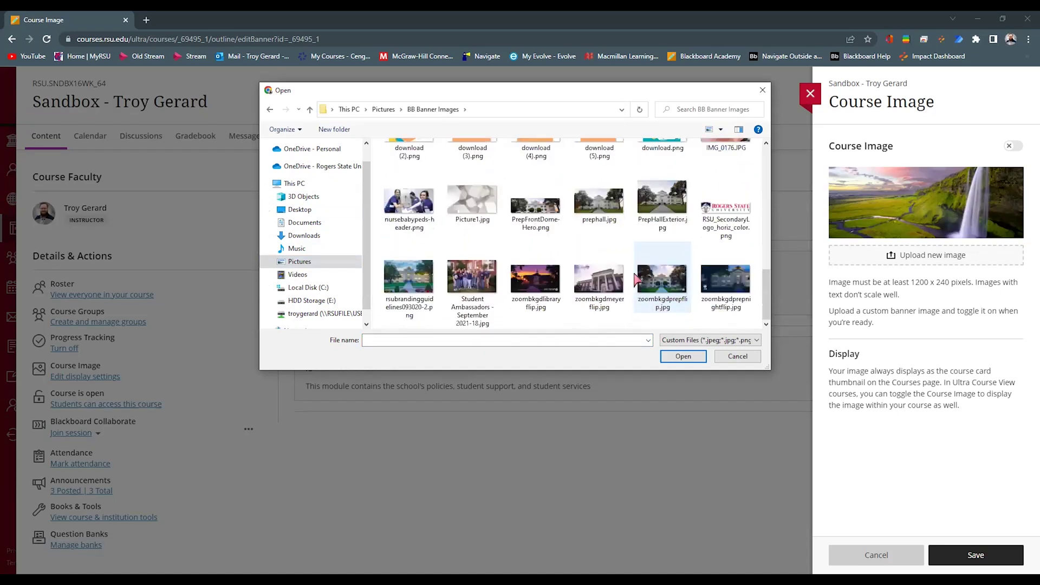
pyautogui.click(480, 214)
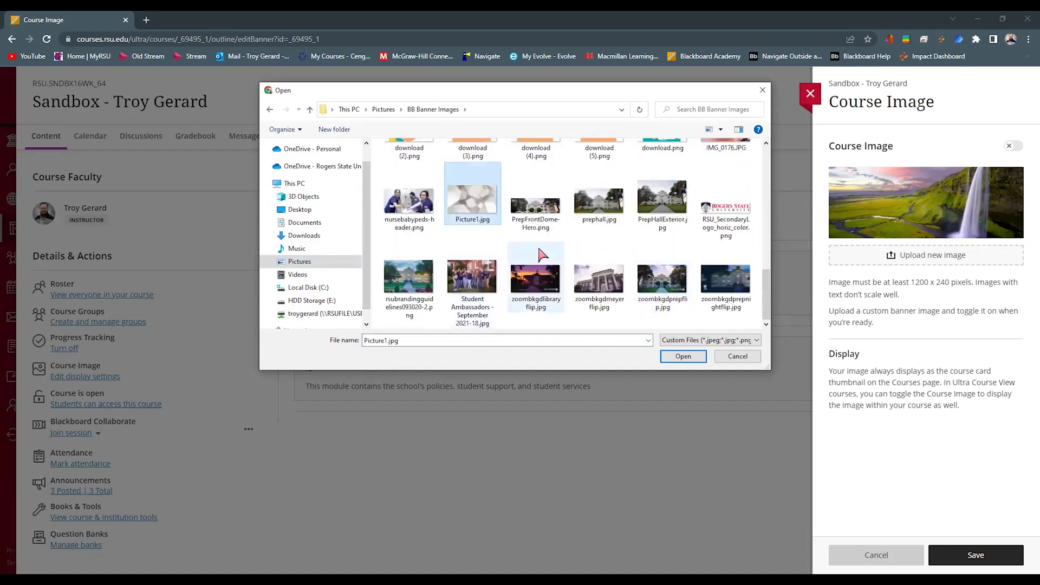
pyautogui.click(693, 360)
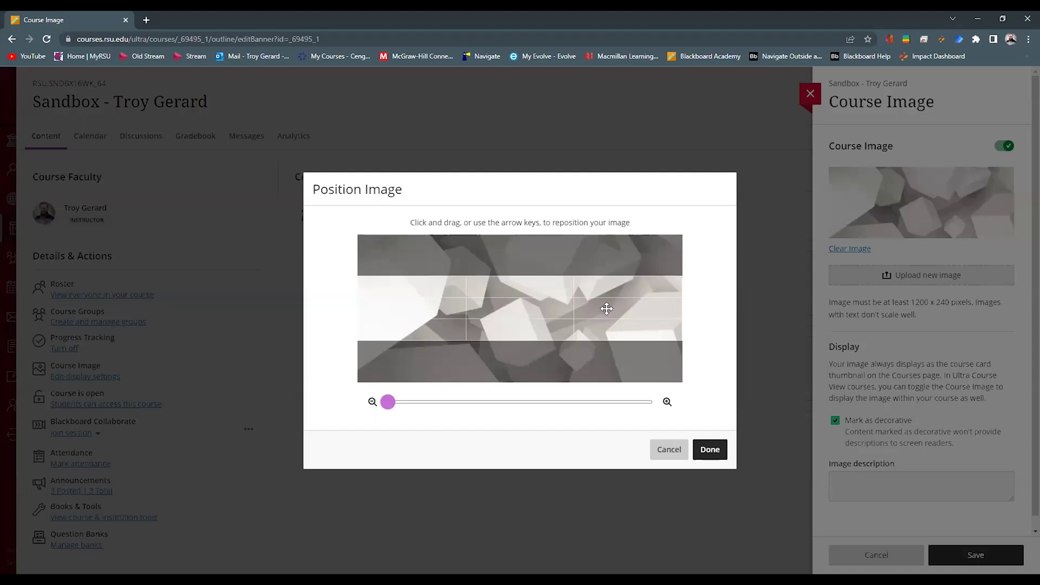
# - Reposition the cube picture, zoom it to about 30%, and accept the crop
pyautogui.moveTo(606, 308); pyautogui.dragTo(608, 287)
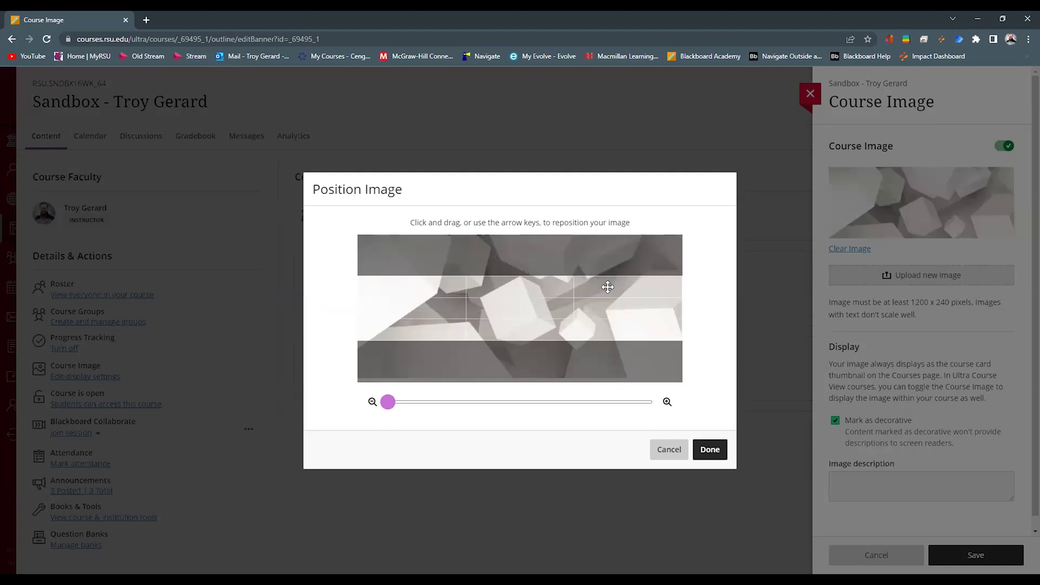
pyautogui.moveTo(391, 403)
pyautogui.mouseDown()
pyautogui.moveTo(465, 405)
pyautogui.moveTo(380, 411)
pyautogui.mouseUp()
pyautogui.click(709, 450)
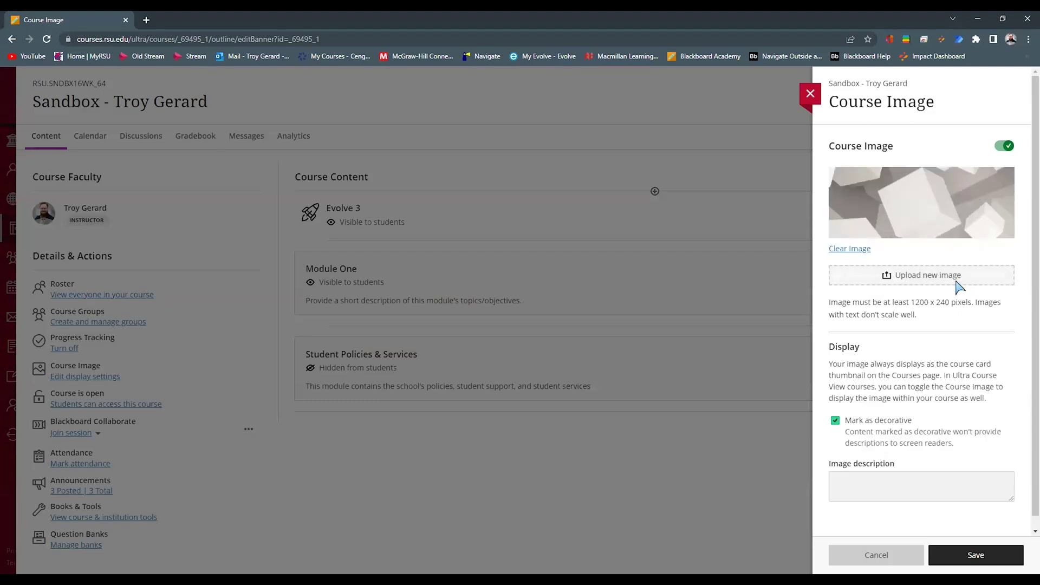
# - Keep the grey cube course image marked as decorative, save it, and close the course
pyautogui.scroll(-1, 890, 425)
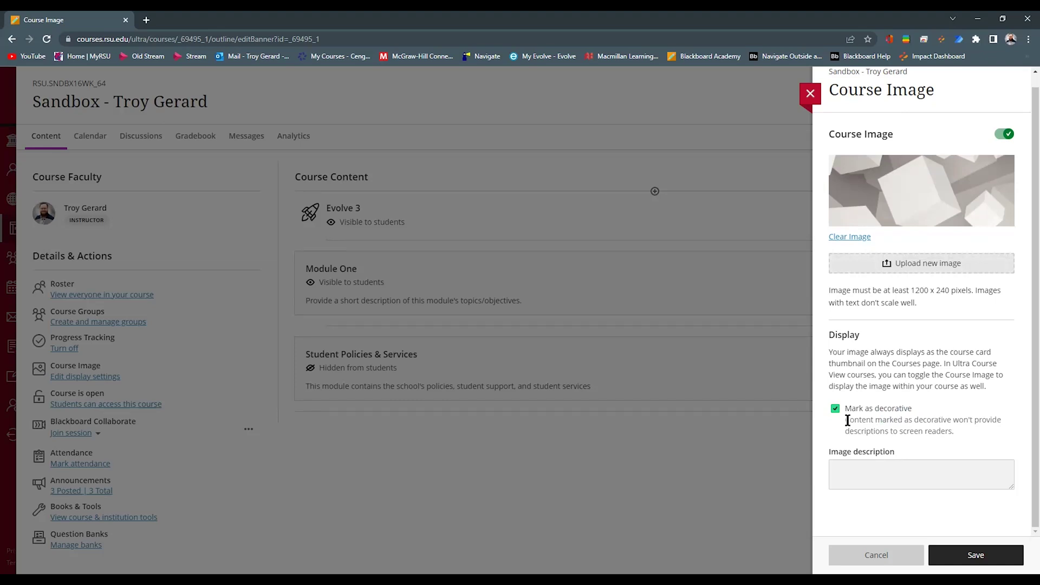
pyautogui.click(835, 408)
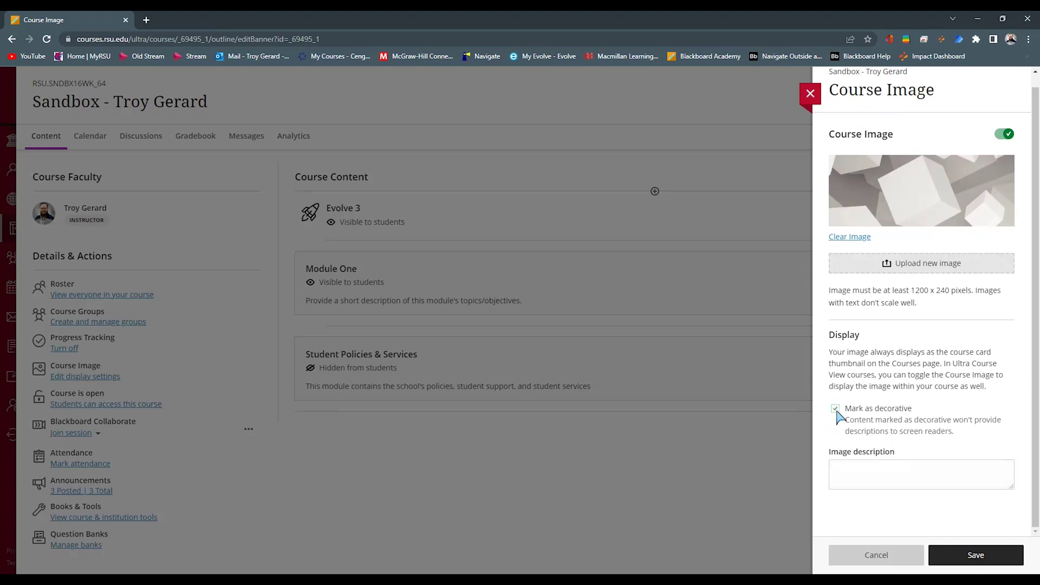
pyautogui.click(860, 483)
pyautogui.click(835, 408)
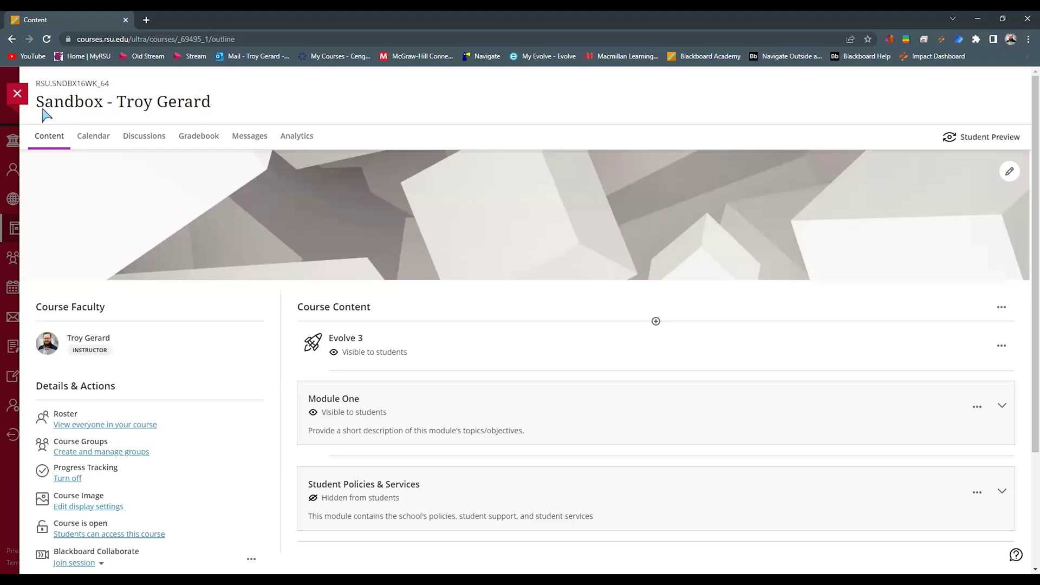
pyautogui.click(16, 94)
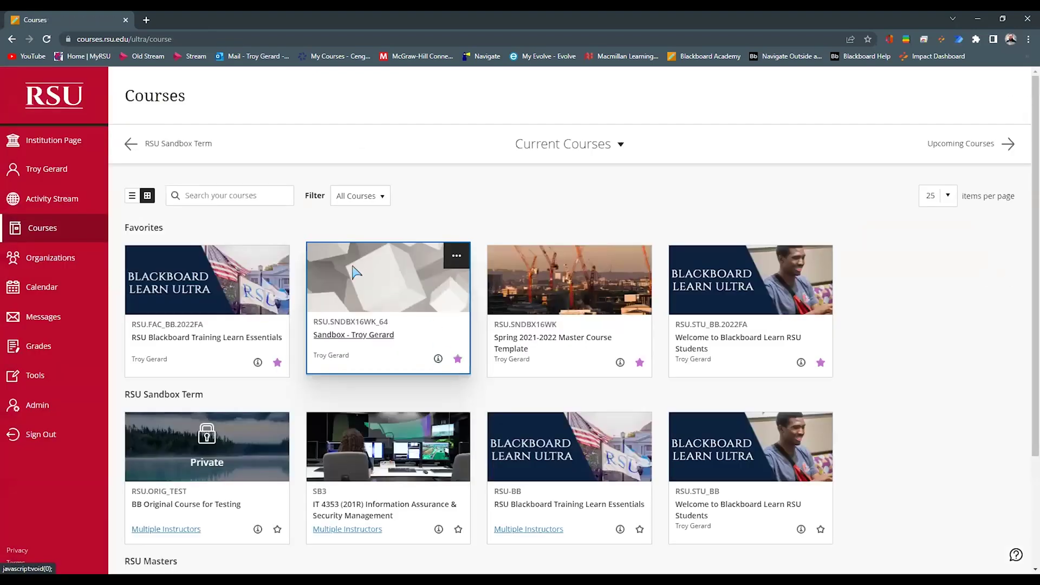
# - Open the Sandbox course from its card on the Courses page
pyautogui.click(373, 332)
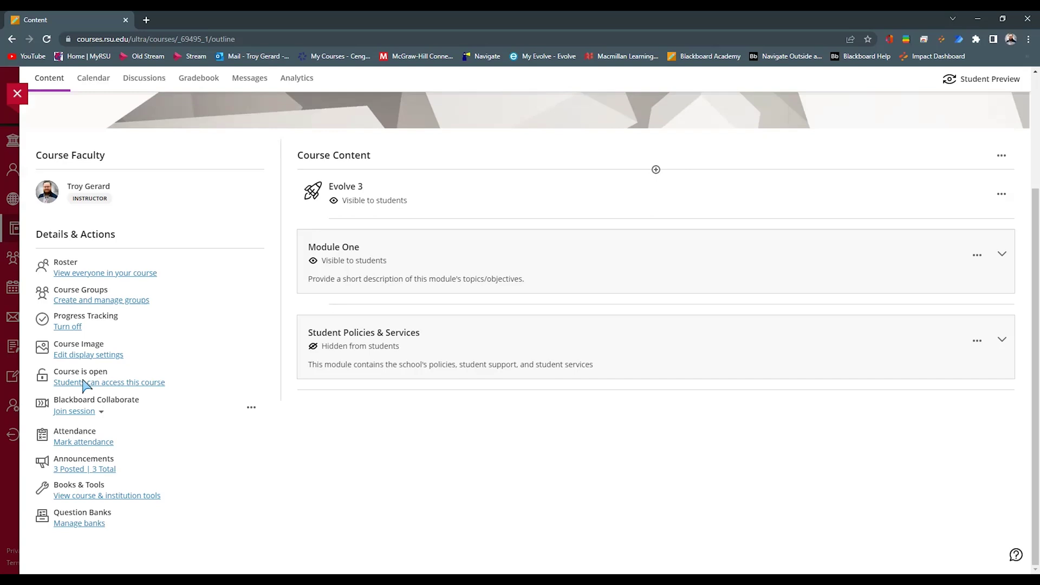
pyautogui.click(84, 382)
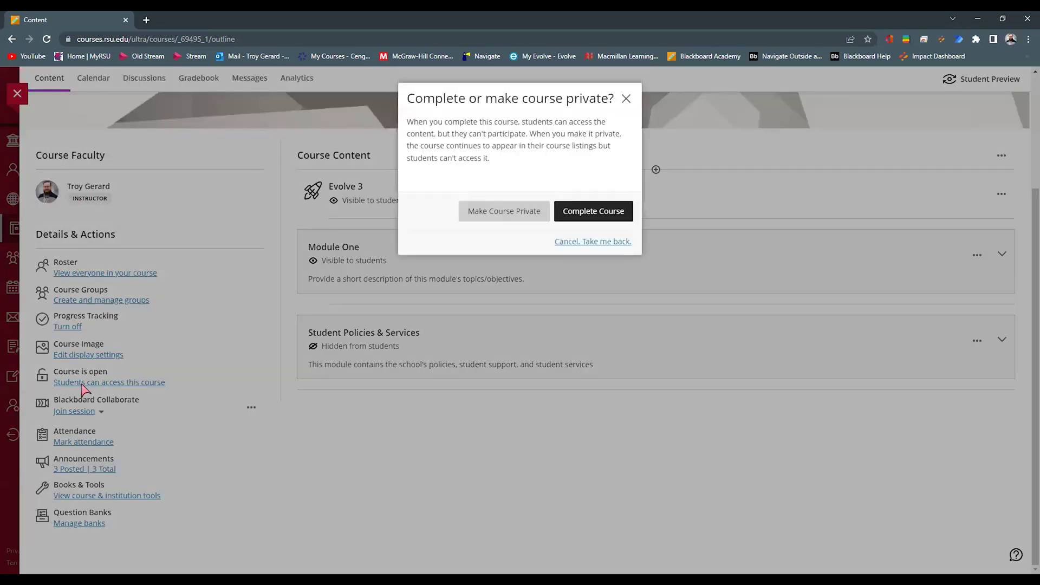
pyautogui.click(627, 103)
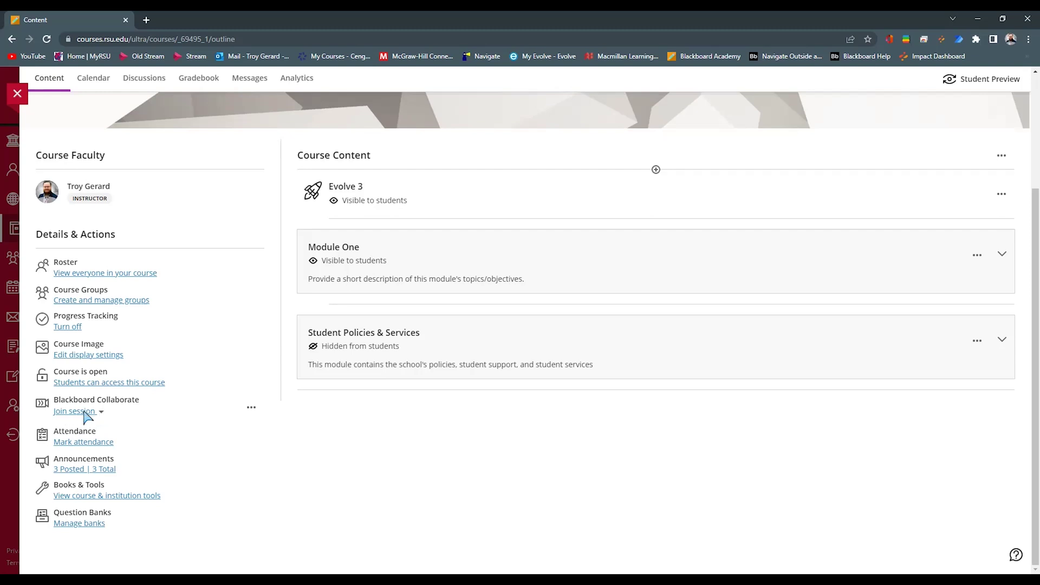
pyautogui.click(84, 413)
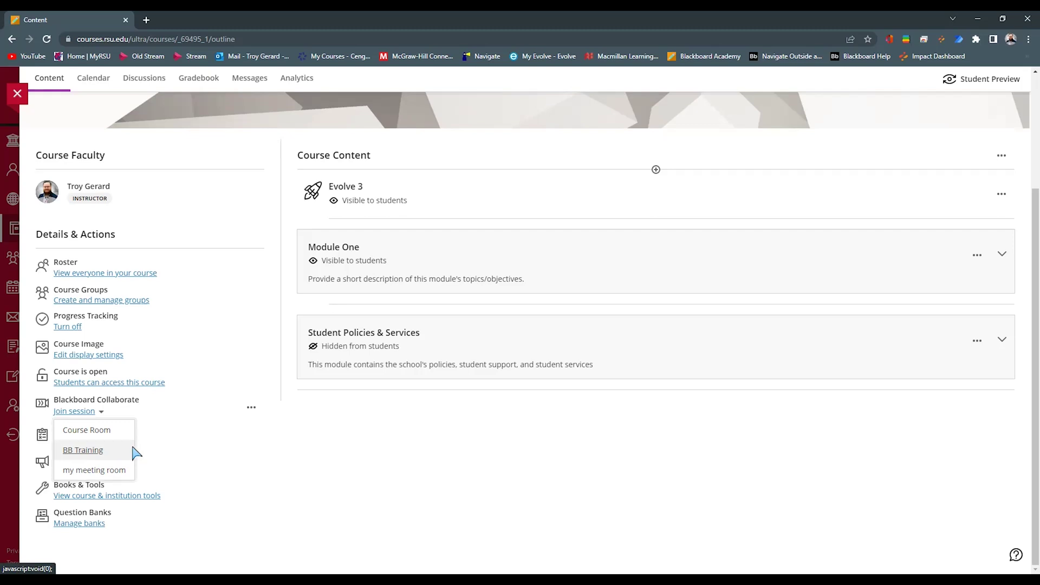
pyautogui.click(268, 417)
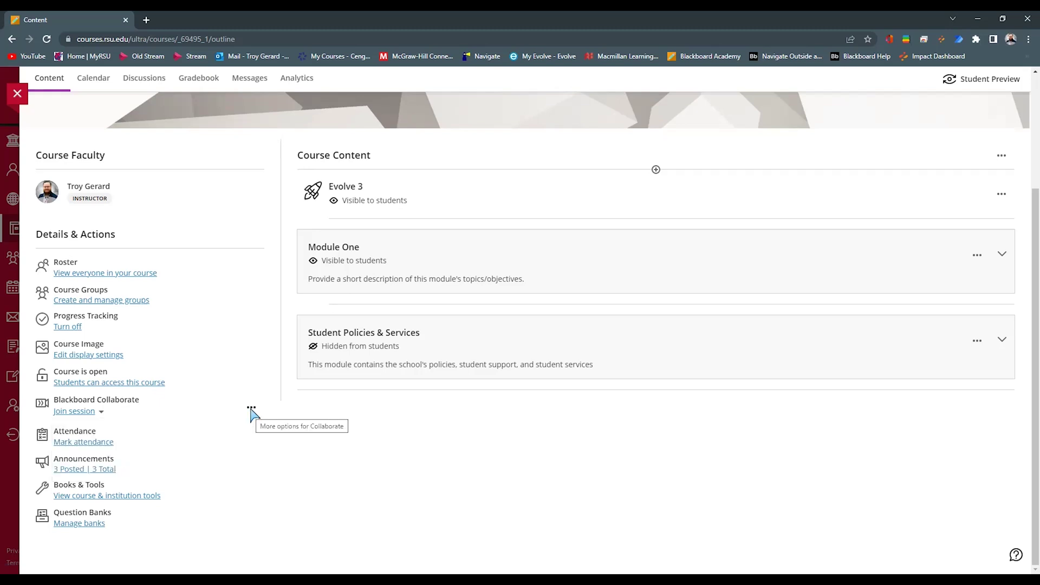
pyautogui.click(251, 409)
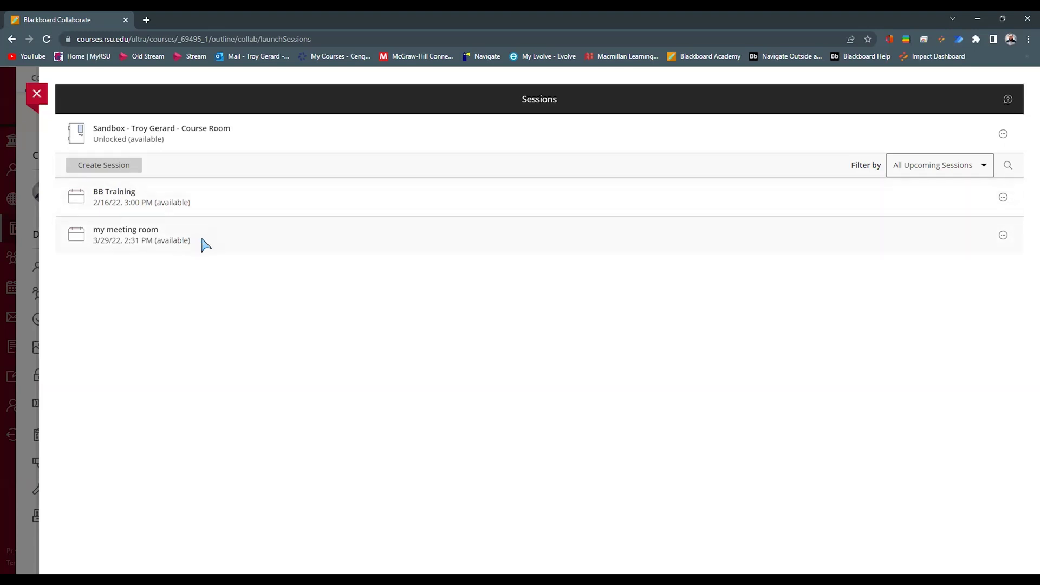
pyautogui.click(37, 94)
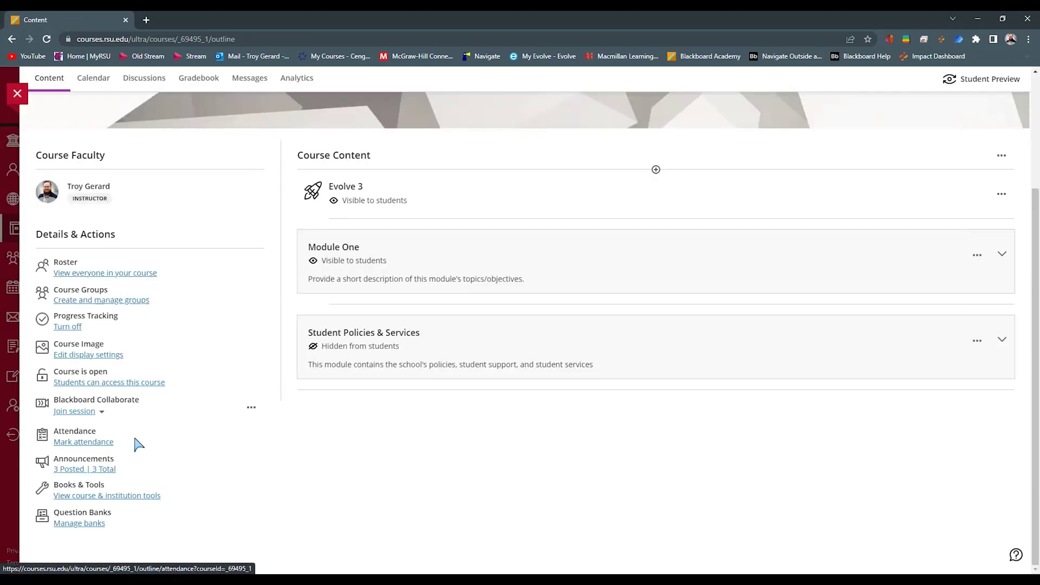
pyautogui.click(86, 443)
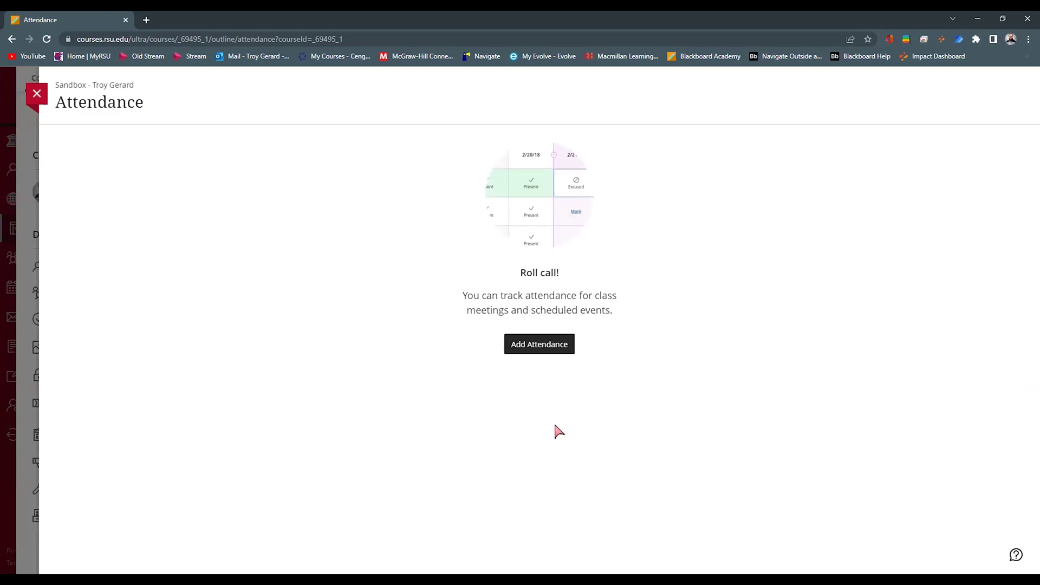
# - Add attendance with a Today meeting, then try turning off attendance grading
pyautogui.click(544, 351)
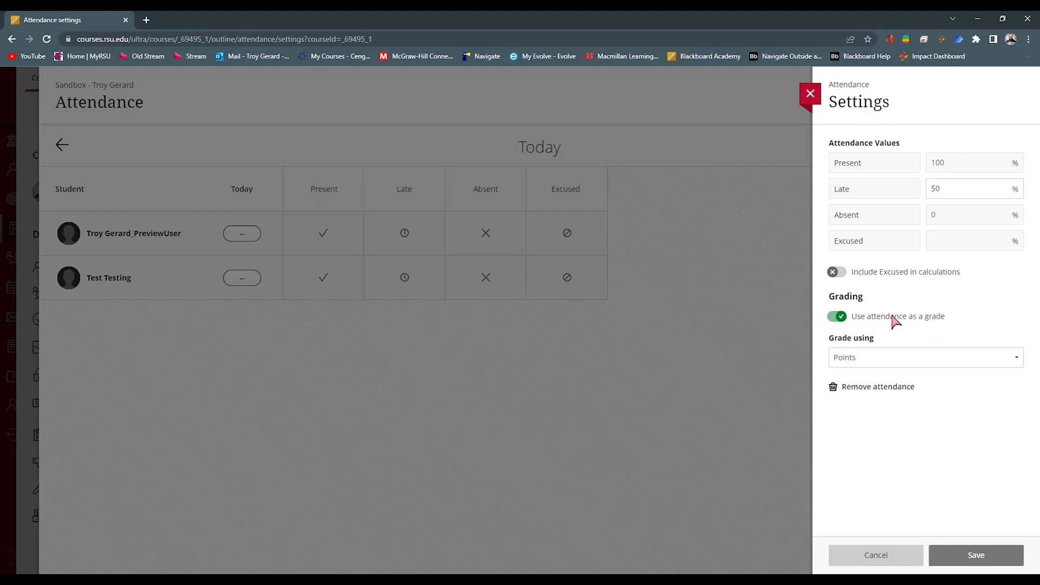
pyautogui.click(840, 317)
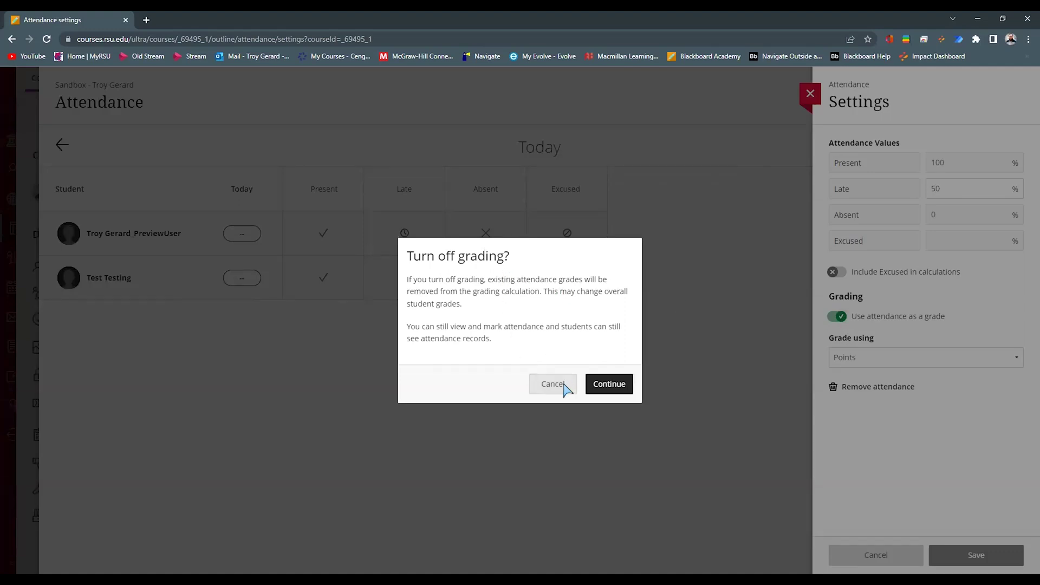
# - Keep attendance grading on, graded by Points, and close Attendance Settings
pyautogui.click(676, 412)
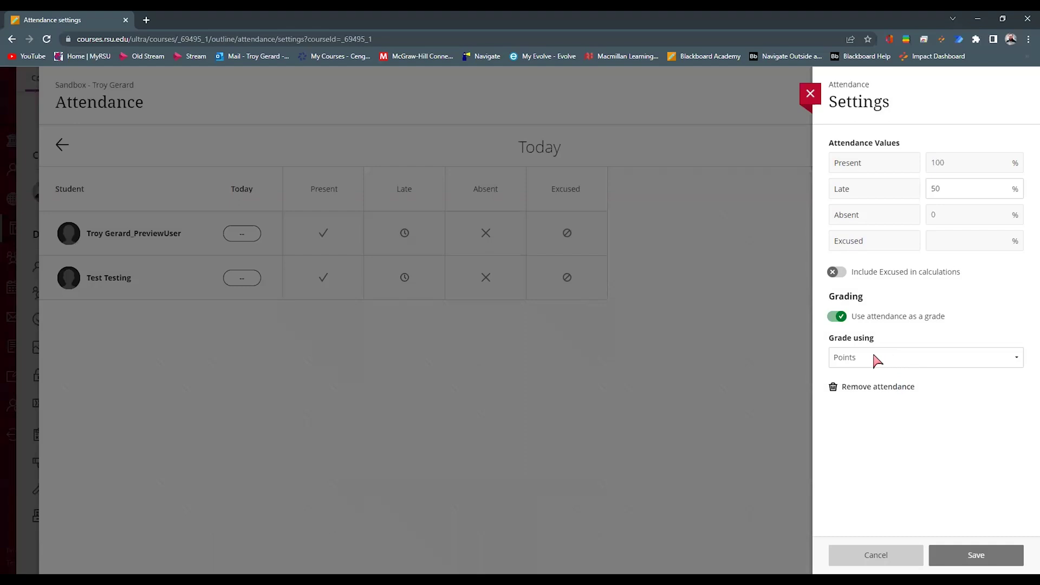
pyautogui.click(876, 358)
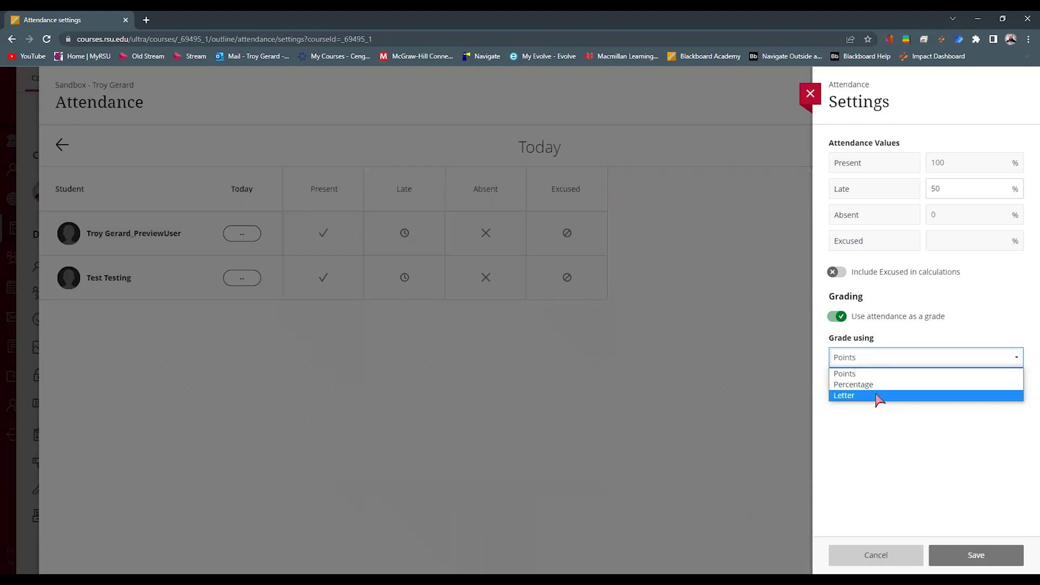
pyautogui.click(882, 373)
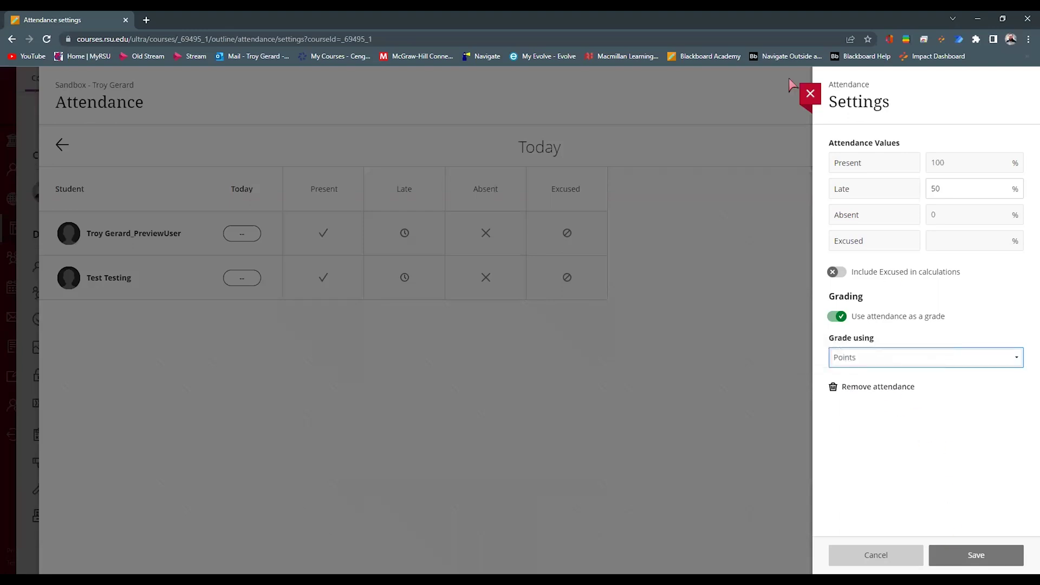
pyautogui.click(810, 93)
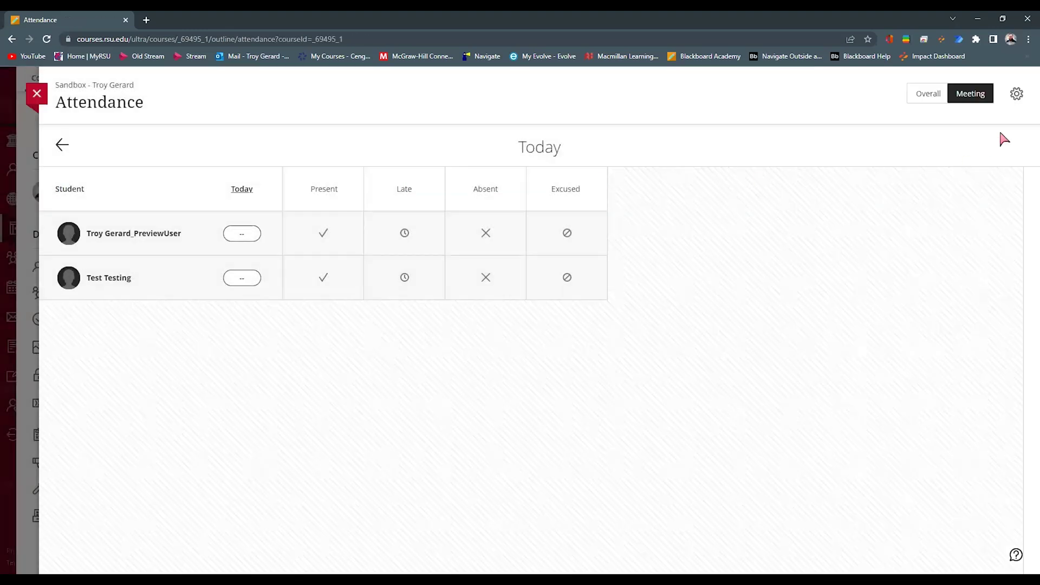
# - Mark the preview user Present for Today's meeting
pyautogui.doubleClick(524, 143)
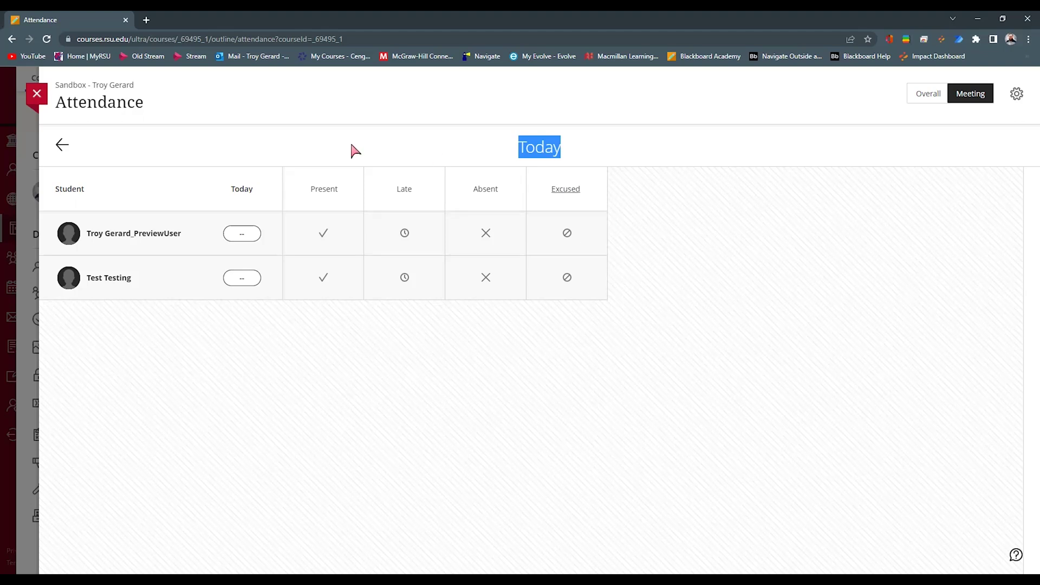
pyautogui.click(65, 146)
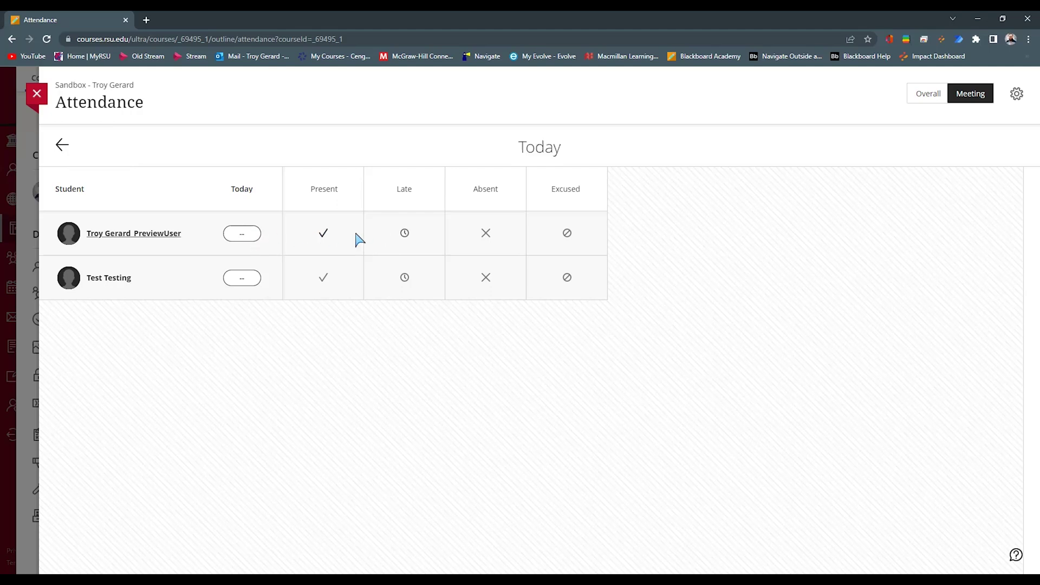
pyautogui.click(323, 236)
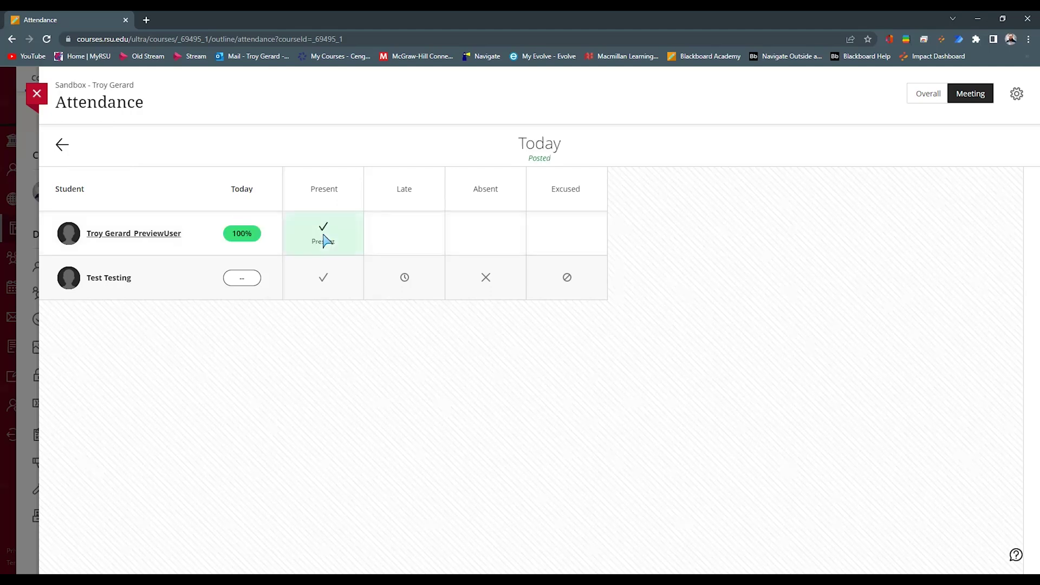
# - Mark the test student Excused for Today's meeting and close attendance
pyautogui.click(406, 279)
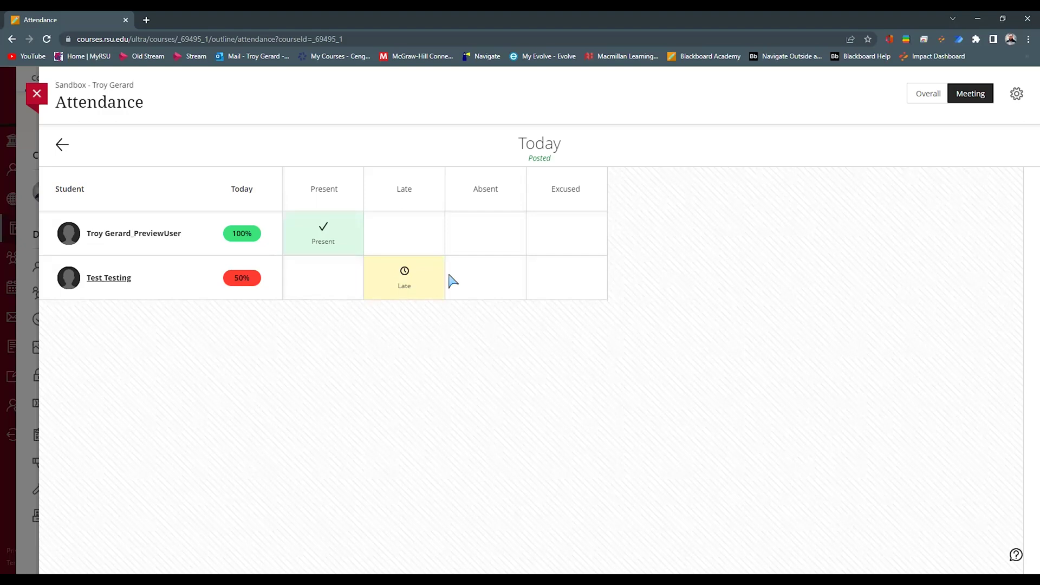
pyautogui.click(321, 279)
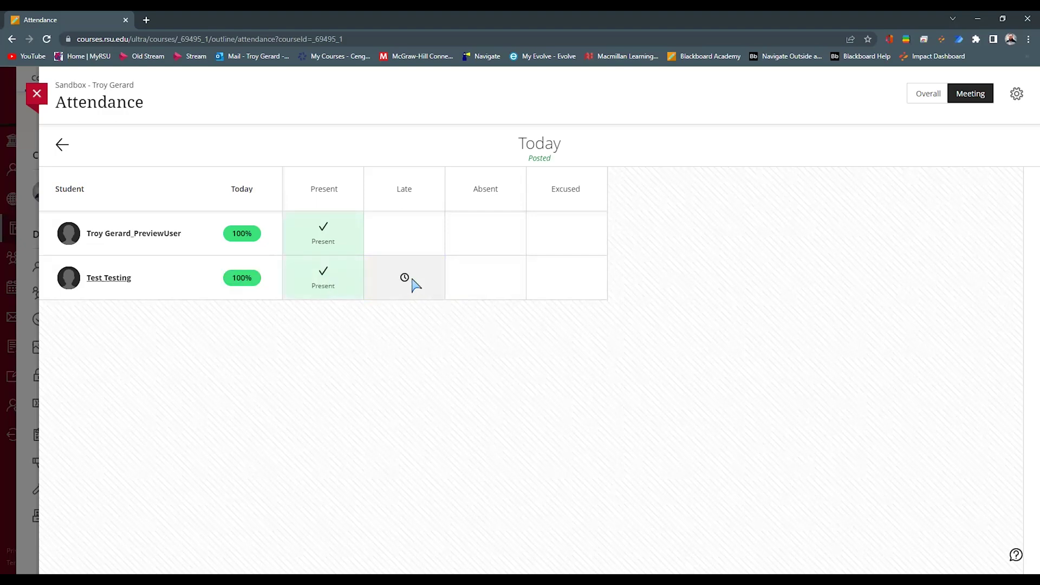
pyautogui.click(565, 279)
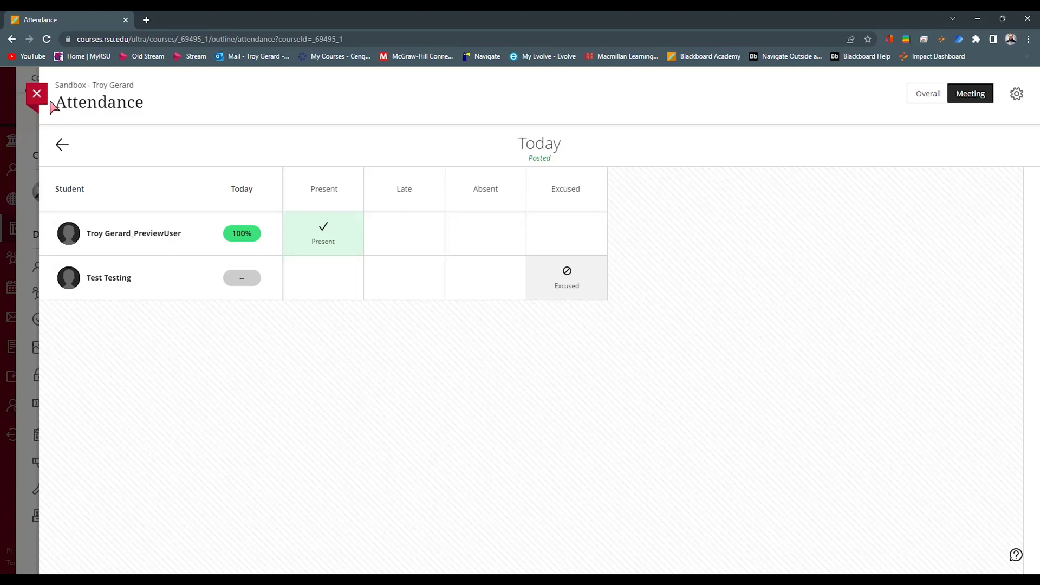
pyautogui.click(37, 94)
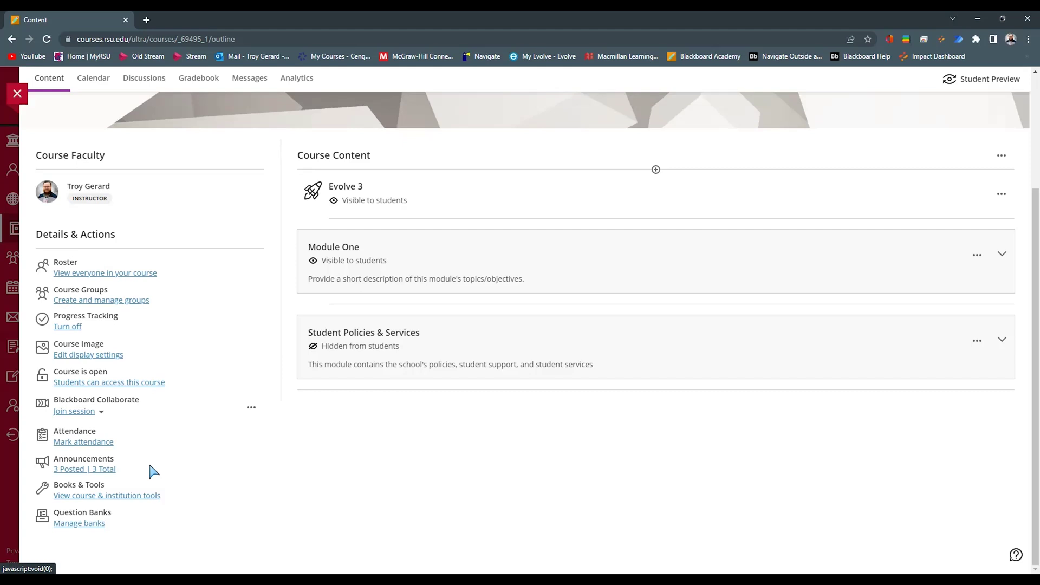
# - Open Course Announcements from Details & Actions and start a new announcement
pyautogui.click(79, 475)
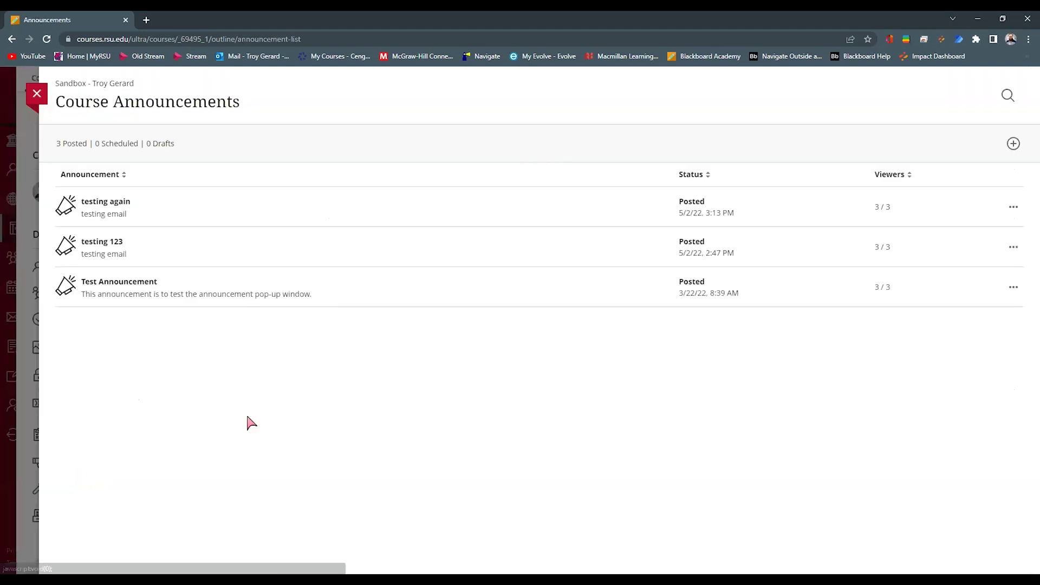
pyautogui.click(1014, 144)
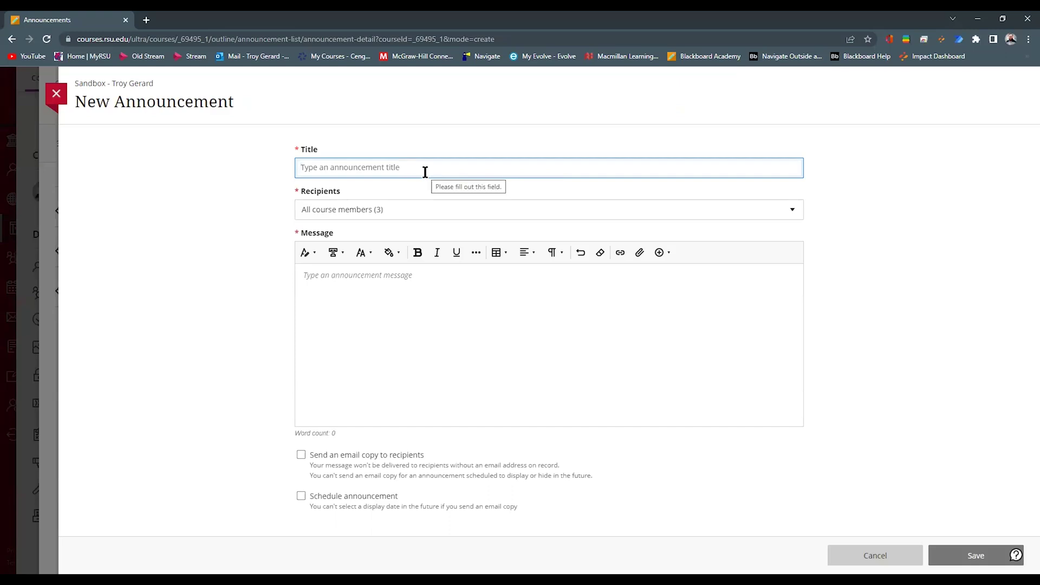
# - Title the announcement 'youtube demo' for all course members, enable email copy, and type a short message
pyautogui.write('youtube demop')
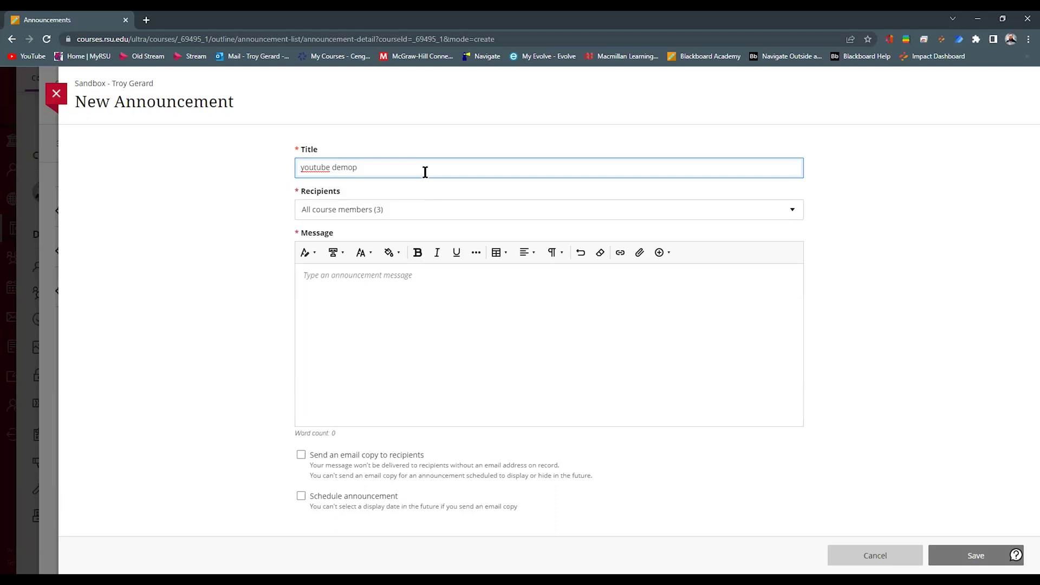
pyautogui.click(401, 209)
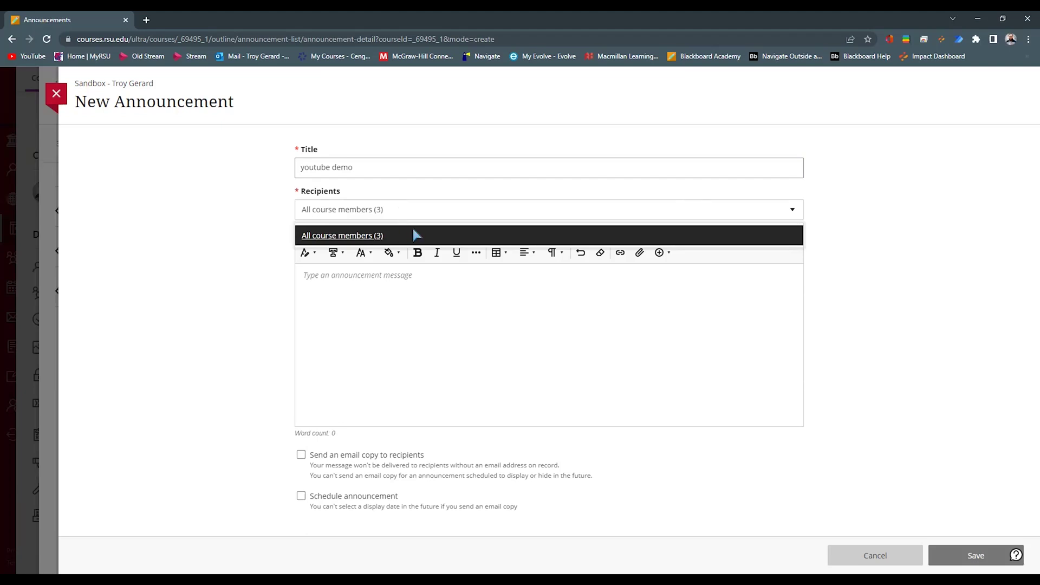
pyautogui.click(349, 324)
pyautogui.click(369, 319)
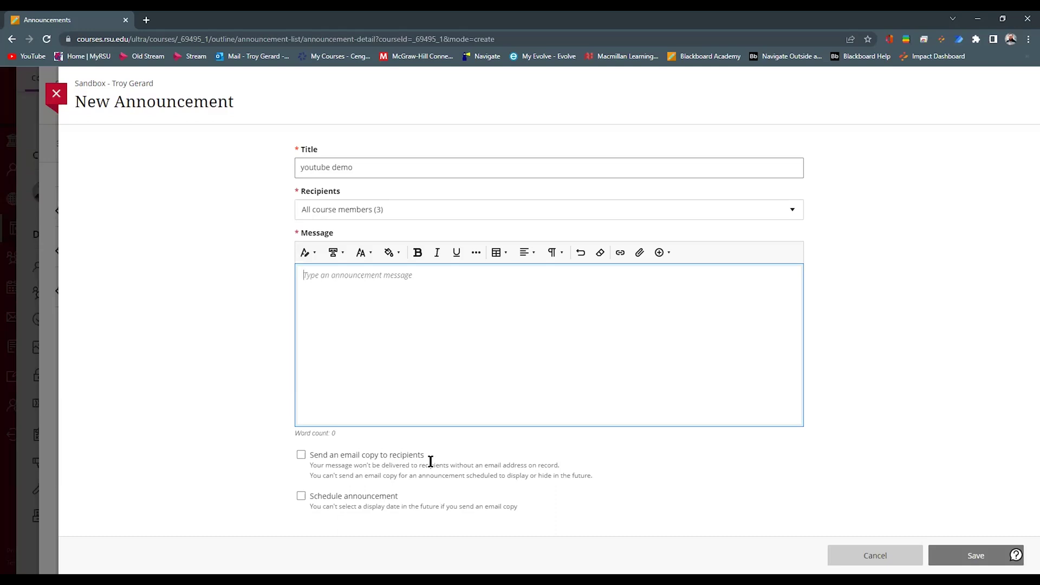
pyautogui.click(307, 498)
pyautogui.click(301, 455)
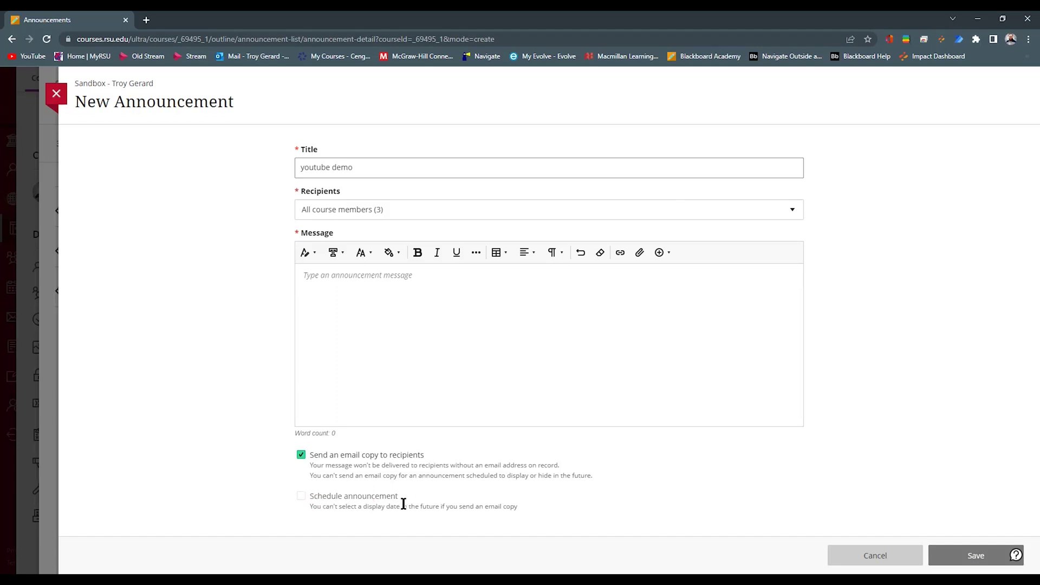
pyautogui.click(461, 334)
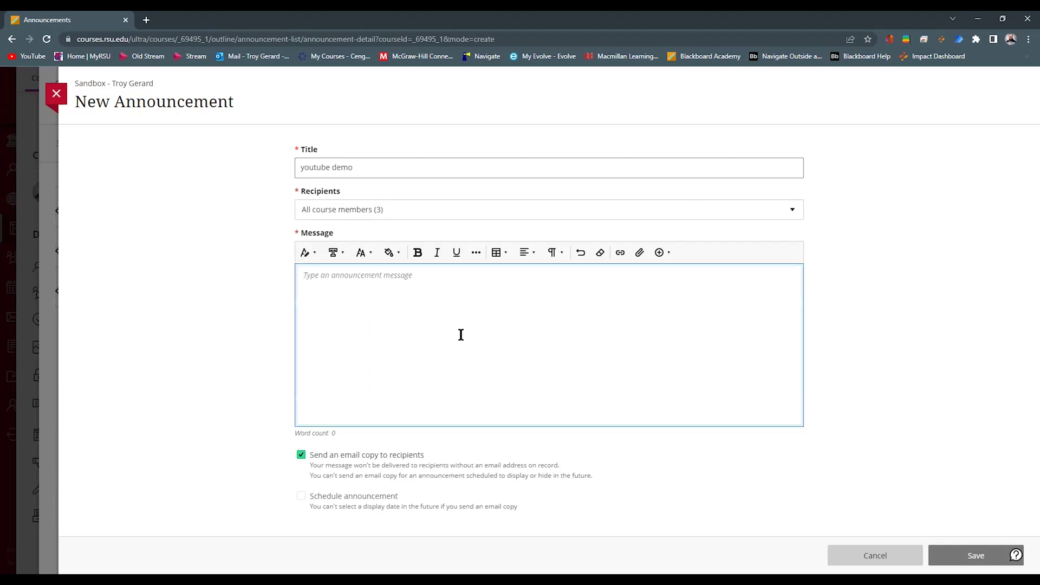
pyautogui.write("kfldus aio;'fudoisa ;ugodsfa")
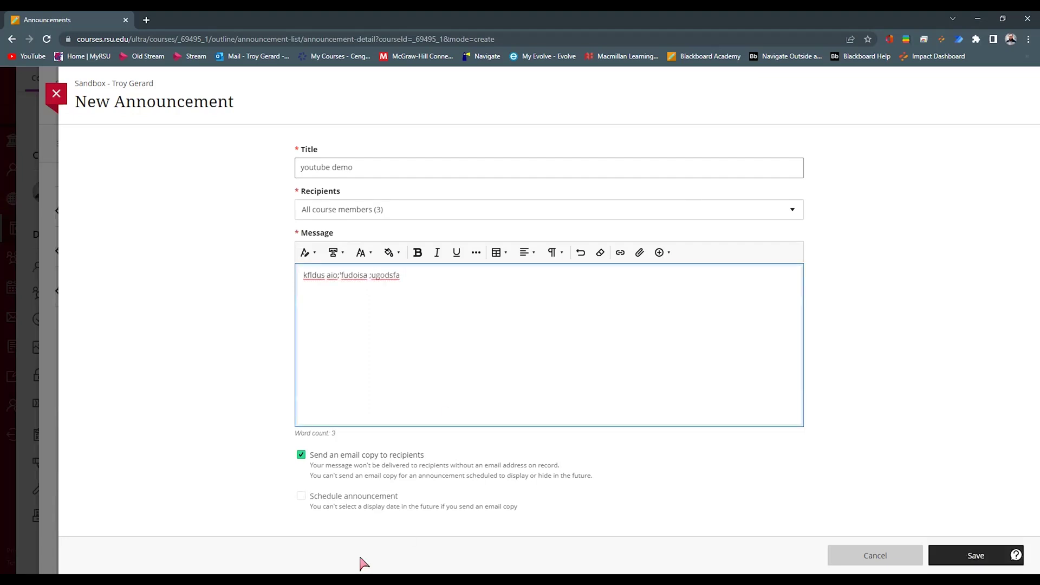
# - Save the youtube demo announcement as a draft and close Course Announcements
pyautogui.click(970, 555)
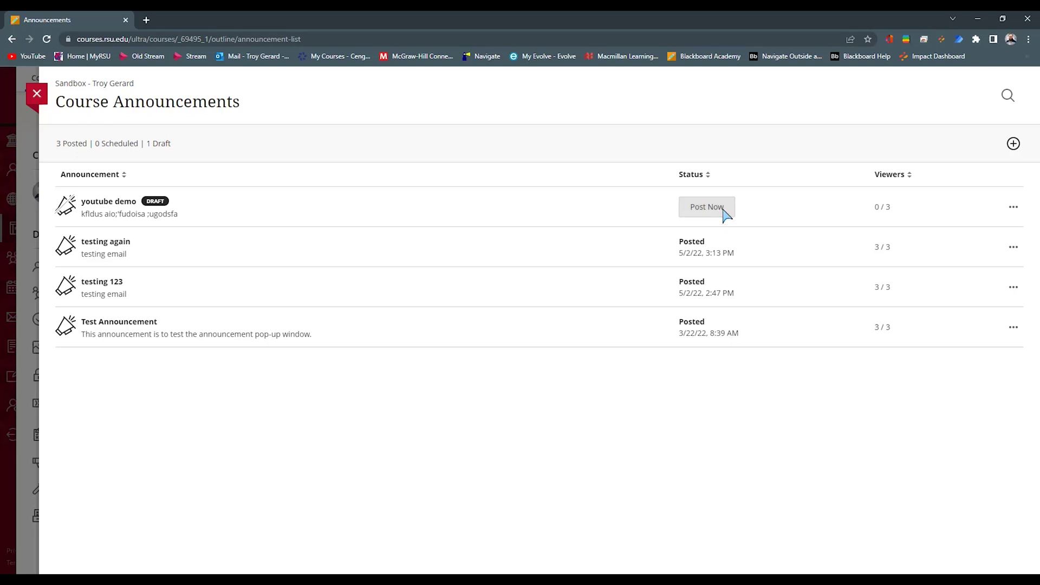
pyautogui.click(725, 213)
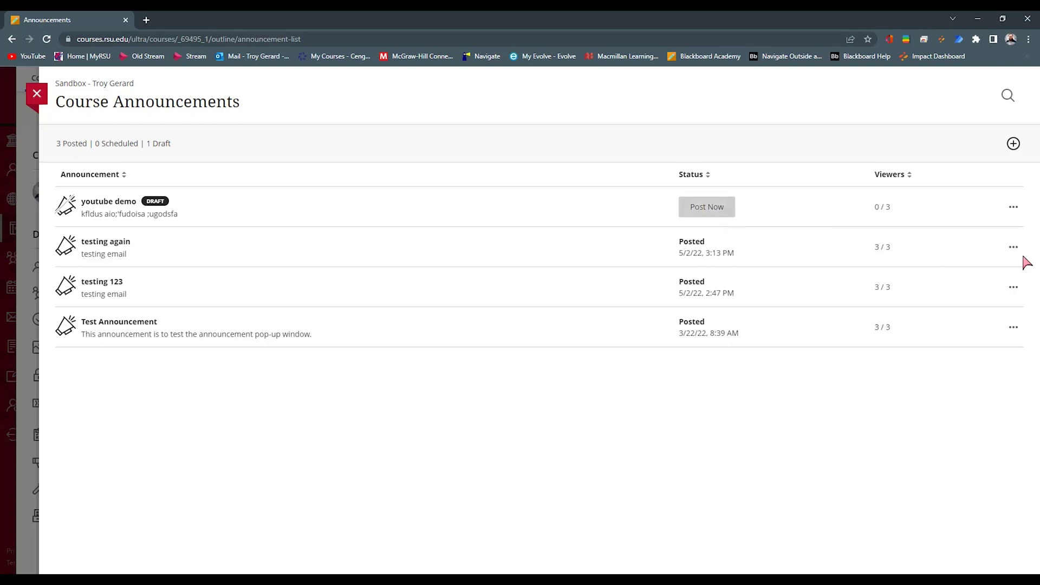
pyautogui.click(1014, 248)
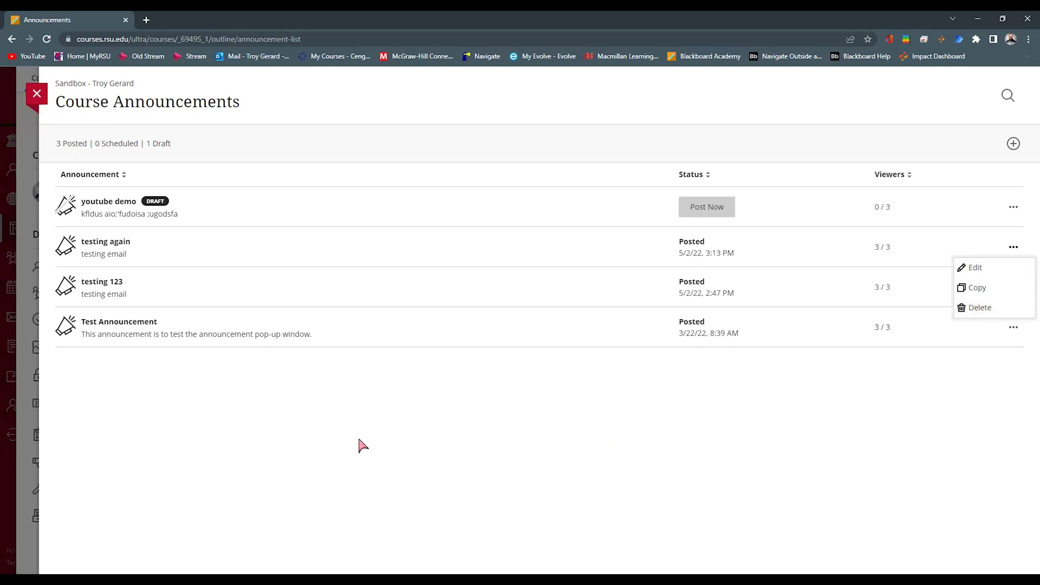
pyautogui.press('Escape')
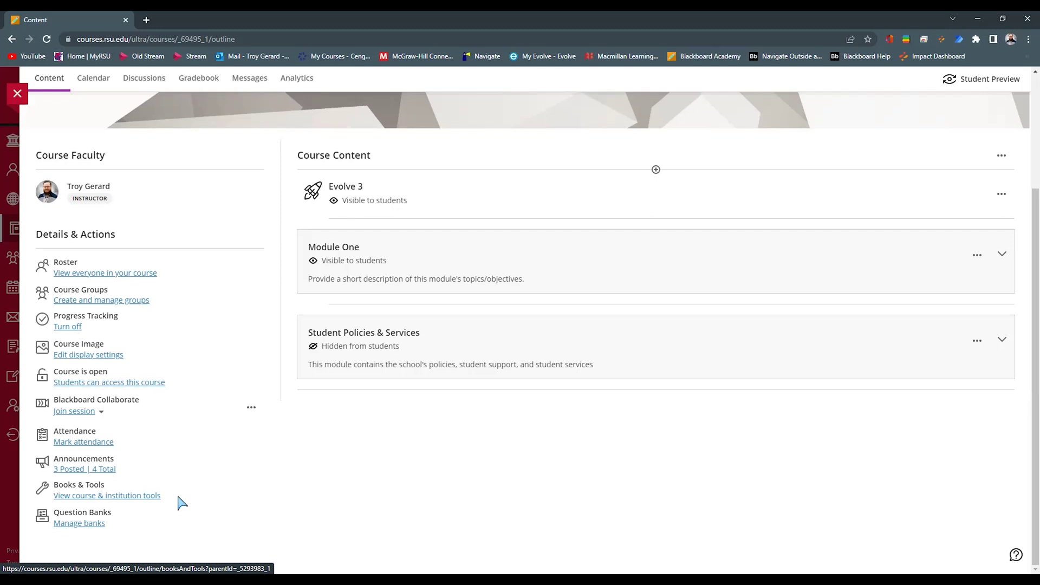
# - Open the course and institution tools under Books & Tools and browse all course tools
pyautogui.click(123, 496)
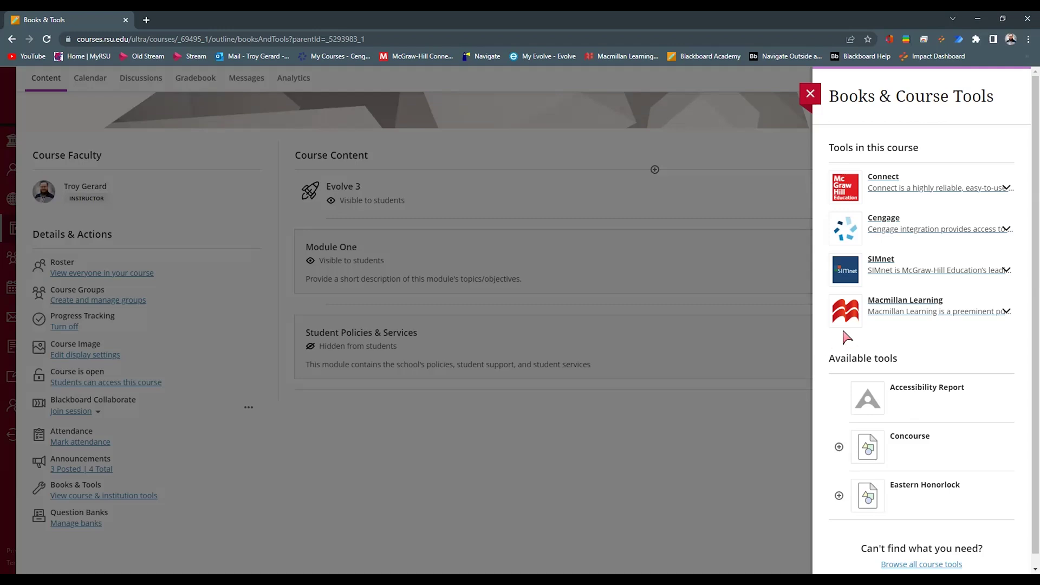
pyautogui.scroll(-1, 927, 354)
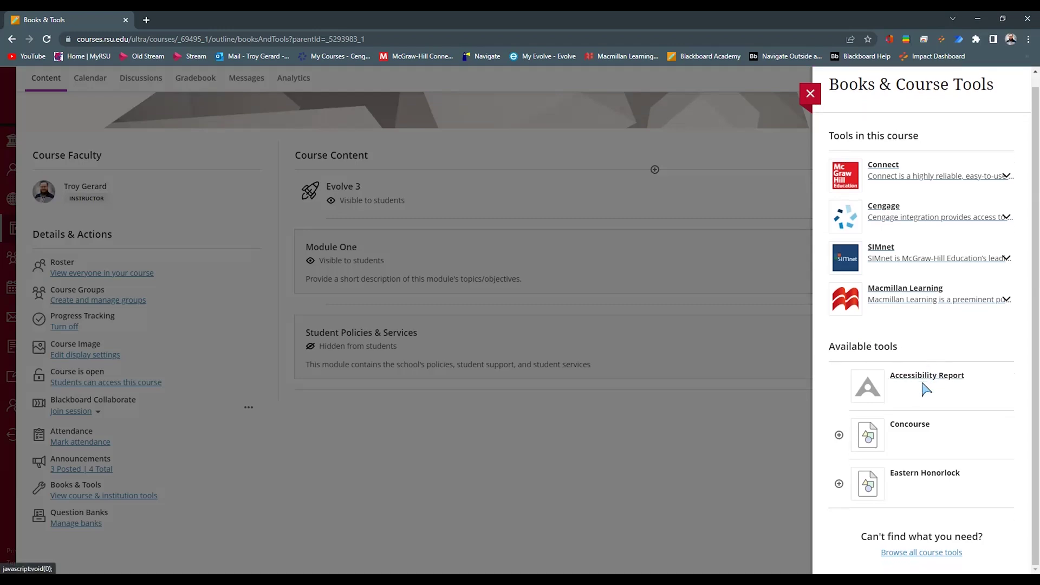
pyautogui.click(923, 558)
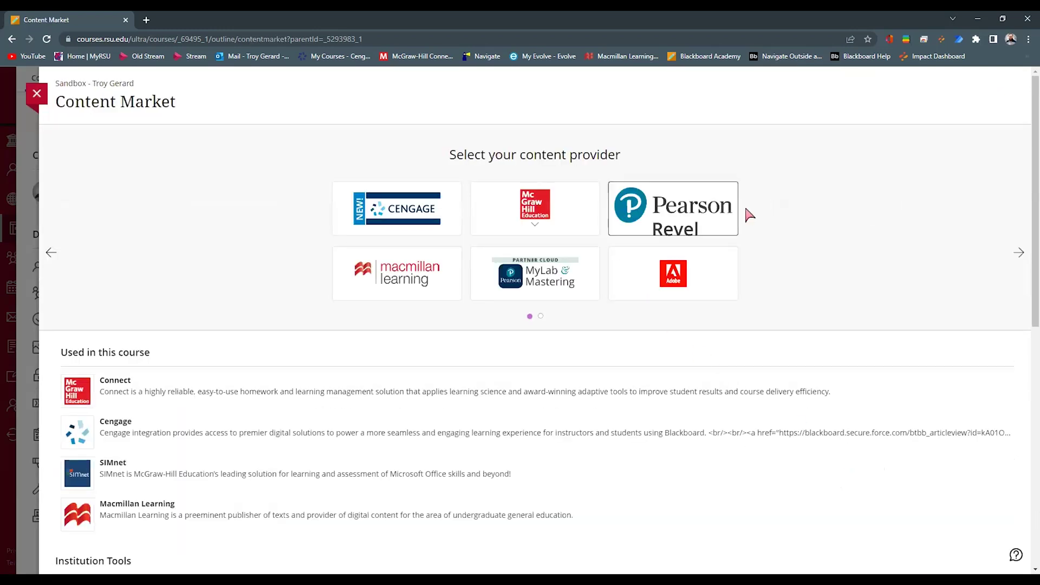
# - Page through more Content Market providers, then close the Content Market
pyautogui.scroll(-1, 293, 227)
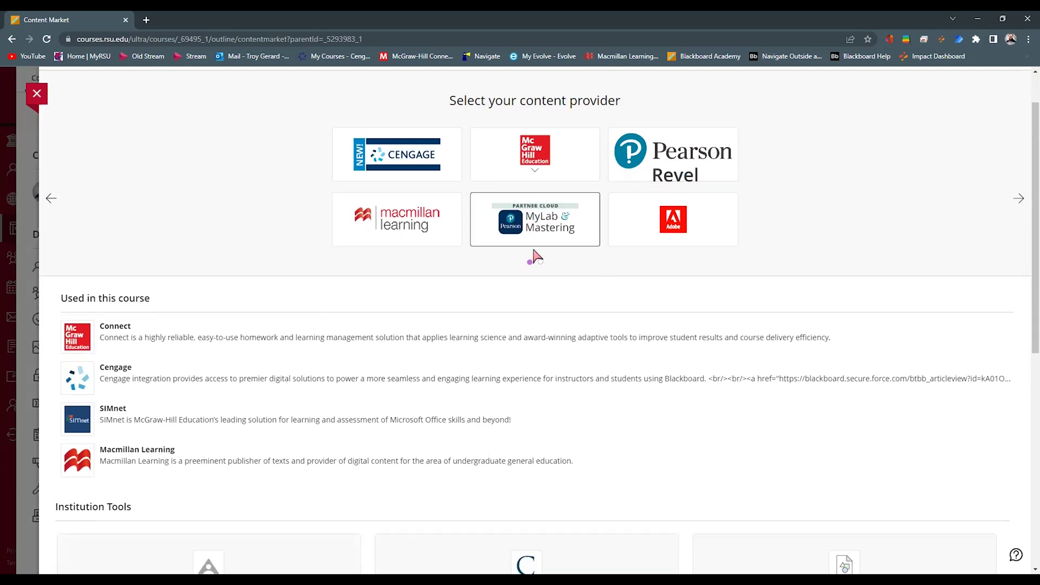
pyautogui.click(1019, 198)
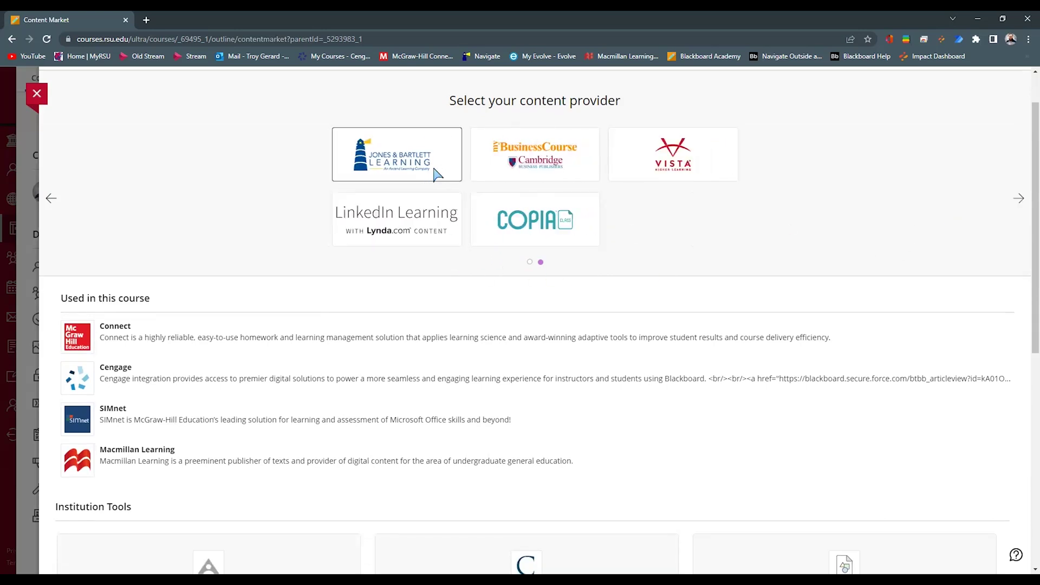
pyautogui.scroll(-5, 265, 298)
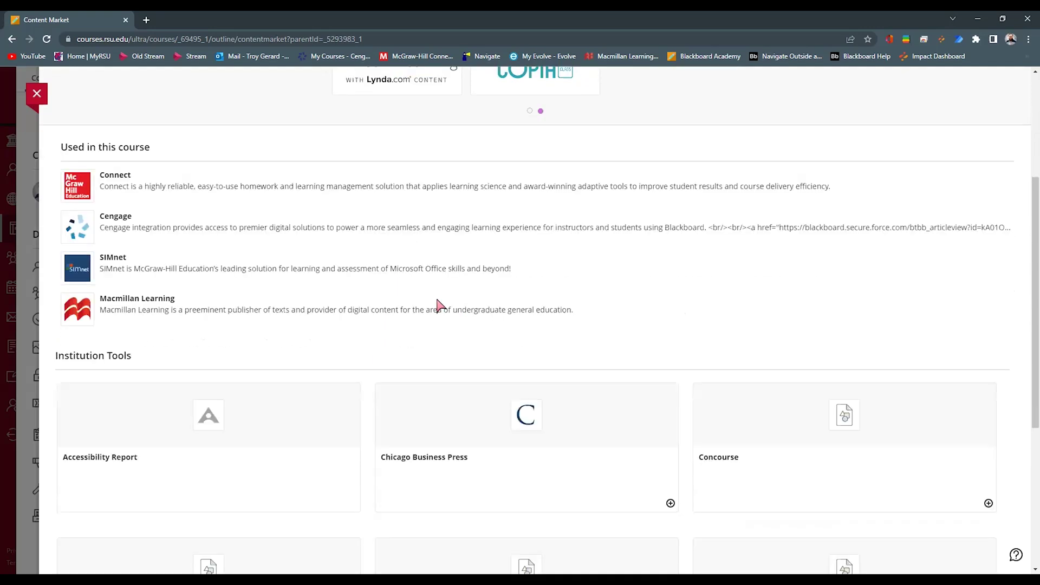
pyautogui.scroll(3, 366, 295)
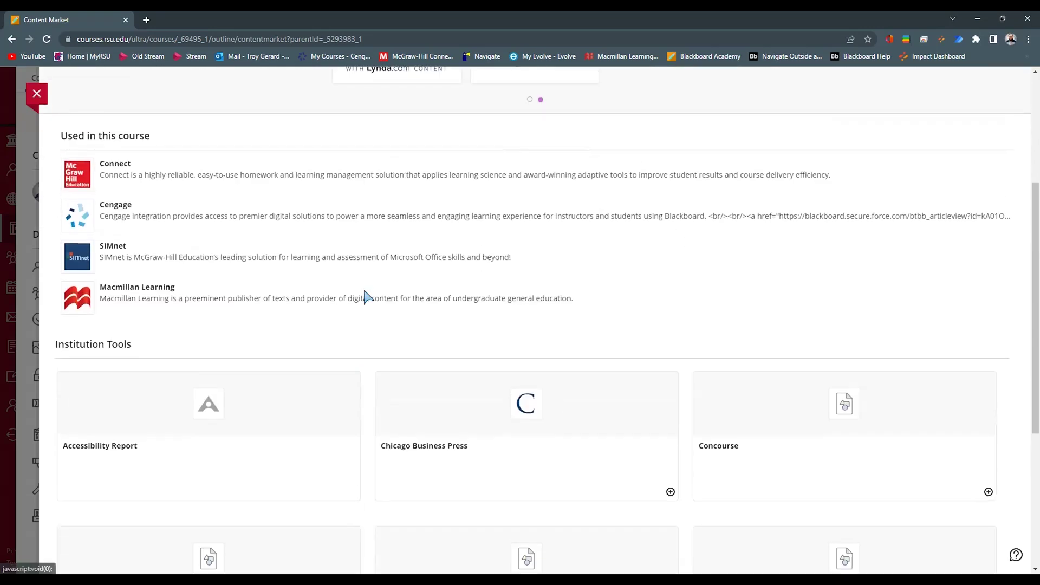
pyautogui.scroll(2, 365, 297)
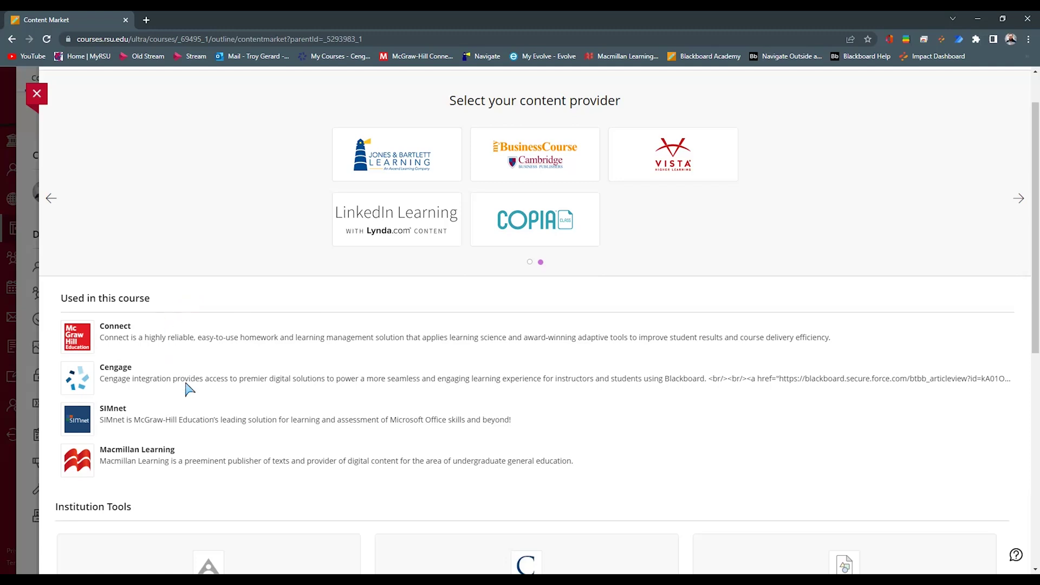
pyautogui.scroll(-3, 204, 337)
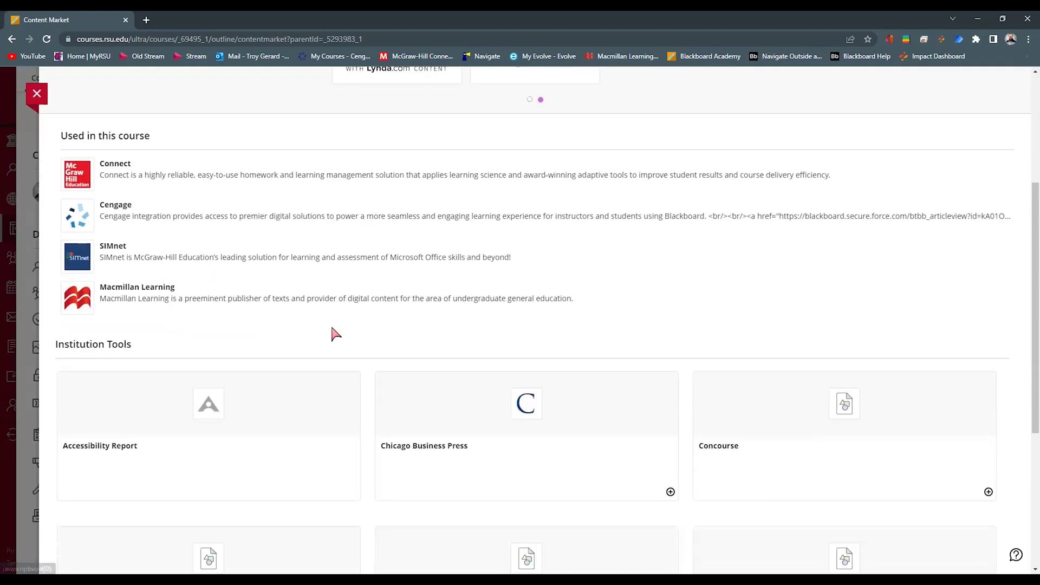
pyautogui.scroll(1, 334, 332)
pyautogui.scroll(2, 325, 327)
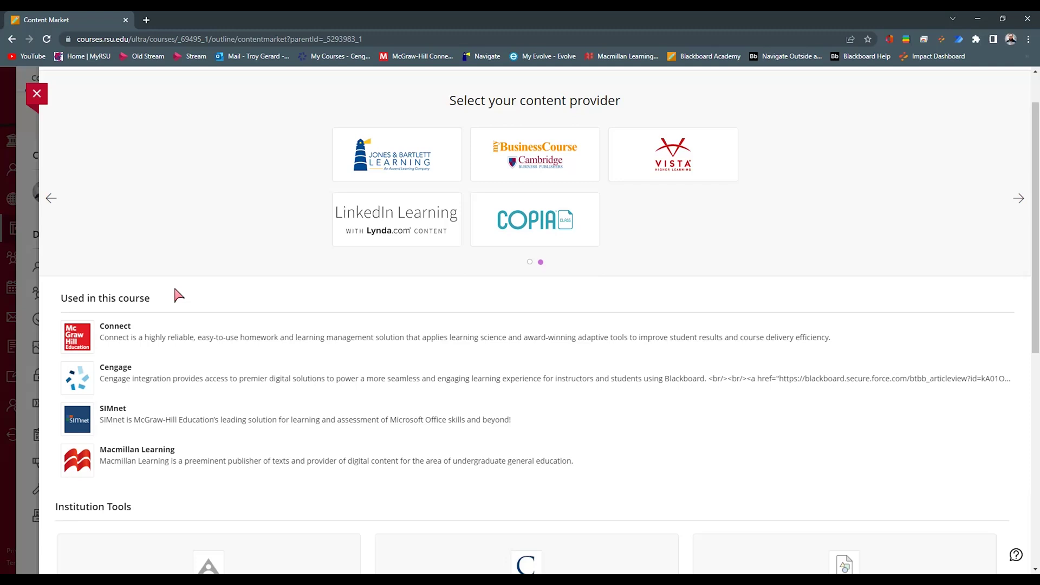
pyautogui.click(37, 93)
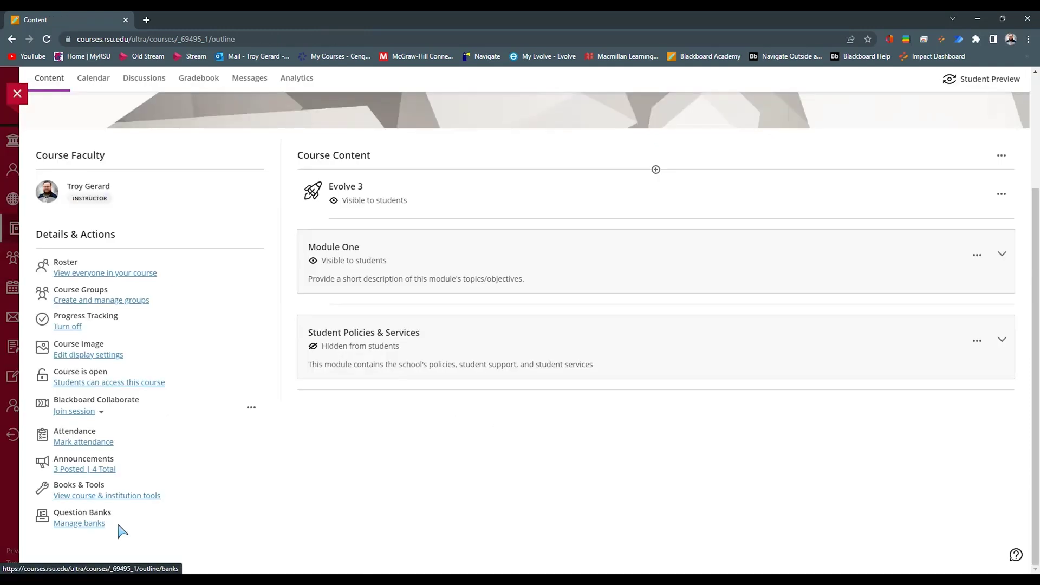
# - Open Manage banks to view the two 125-question Chapter_01_Thinking_about_Social_Problems banks
pyautogui.click(88, 523)
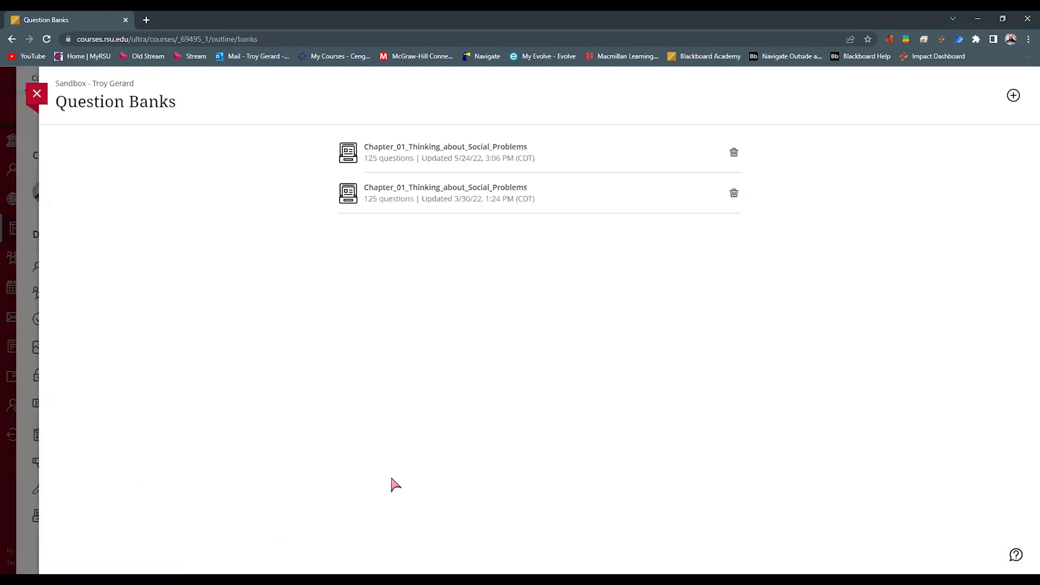